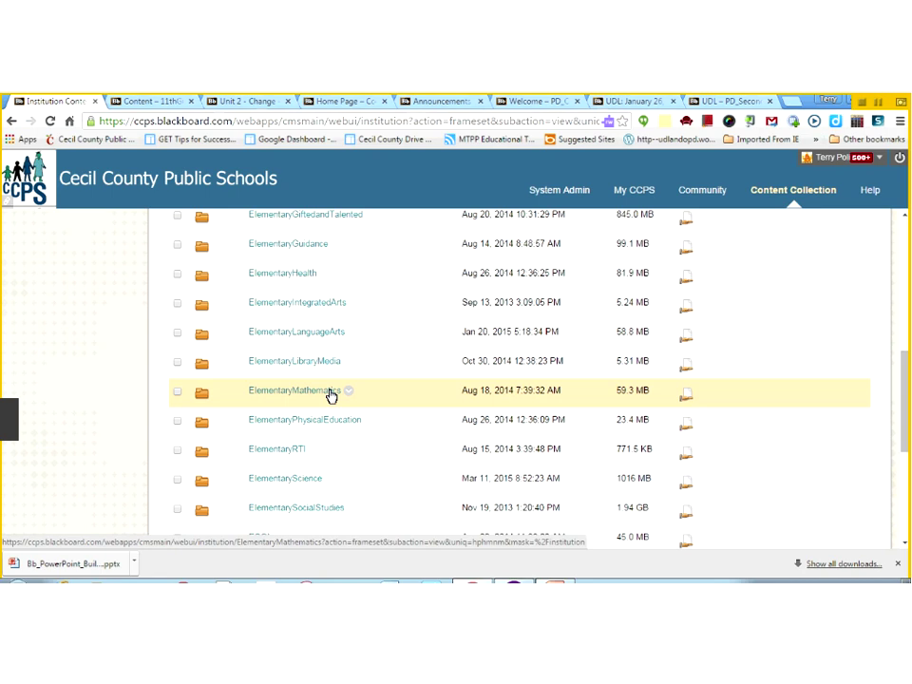
# - Drill into ElementaryMathematics › Math Grade 2 › Unit 2 in the Content Collection
pyautogui.click(330, 394)
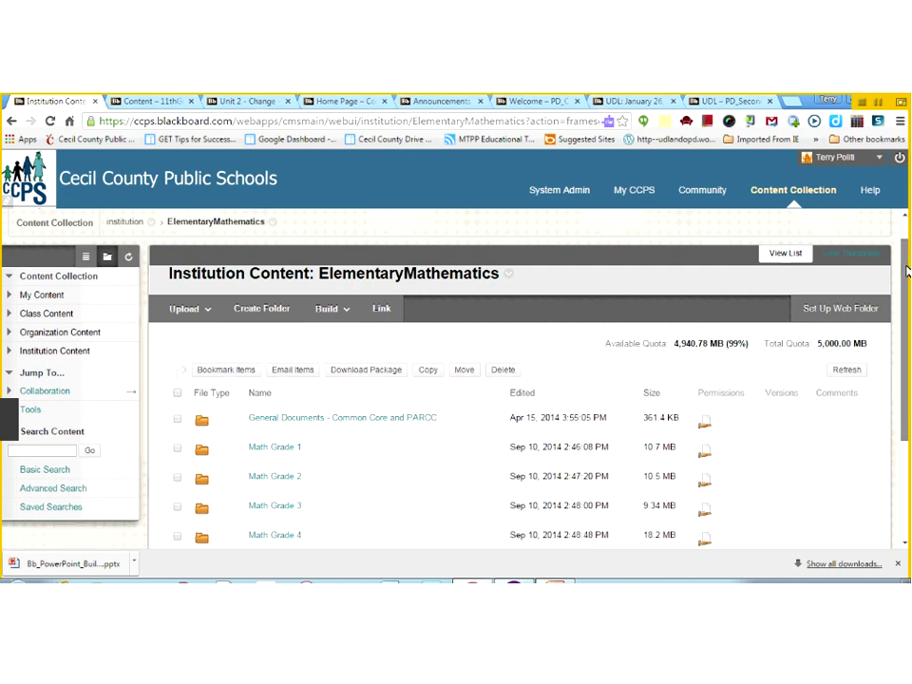
pyautogui.moveTo(906, 272); pyautogui.dragTo(906, 309)
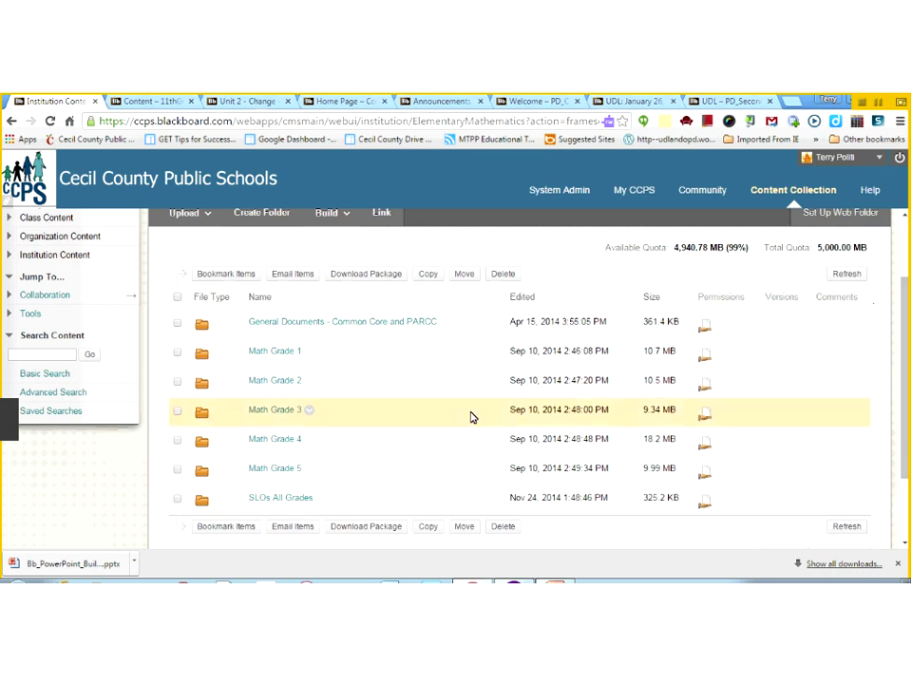
pyautogui.click(282, 387)
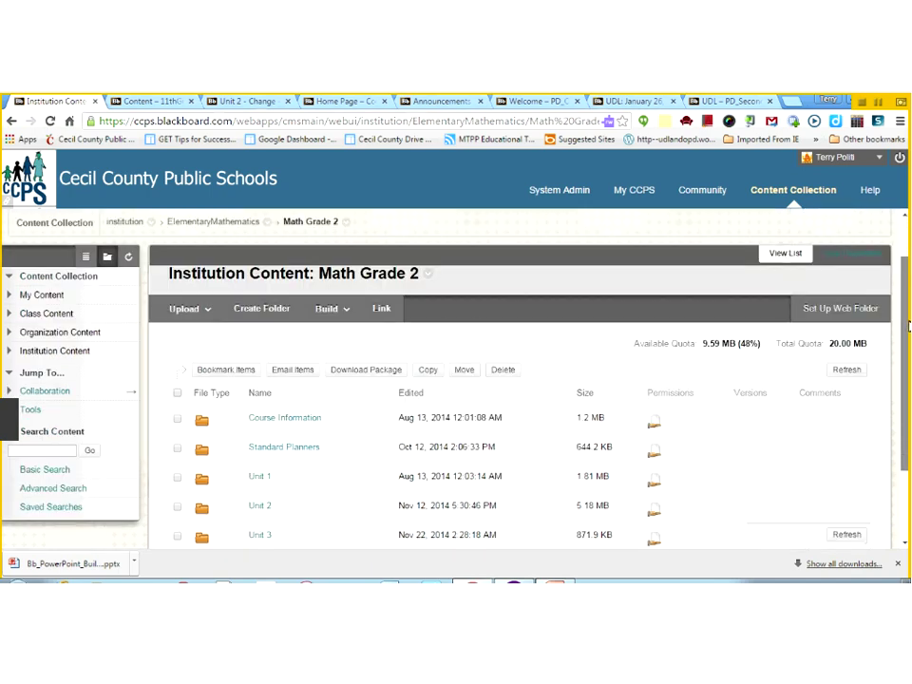
pyautogui.scroll(-2, 907, 326)
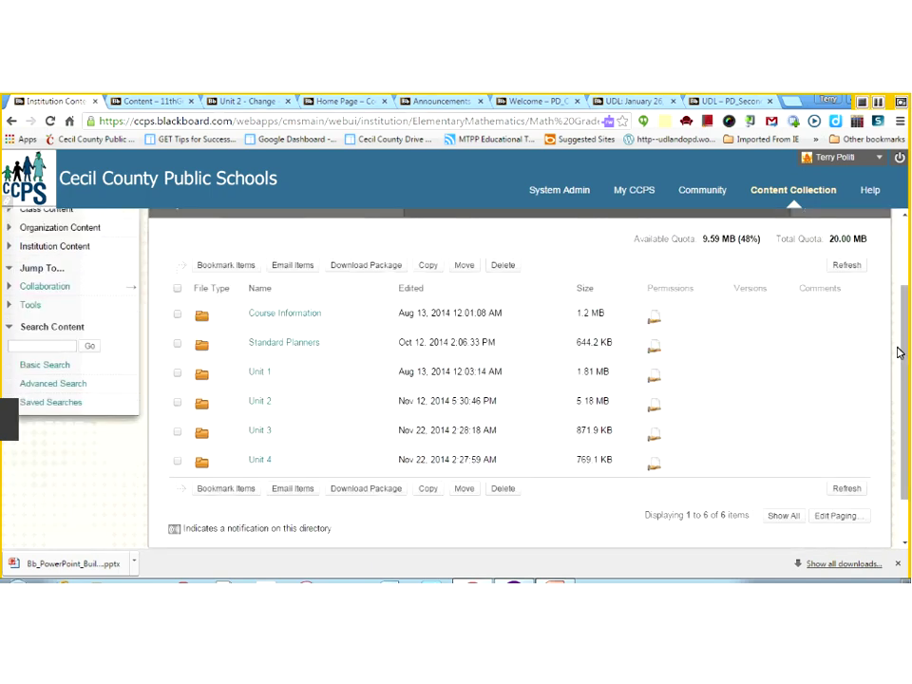
pyautogui.click(260, 403)
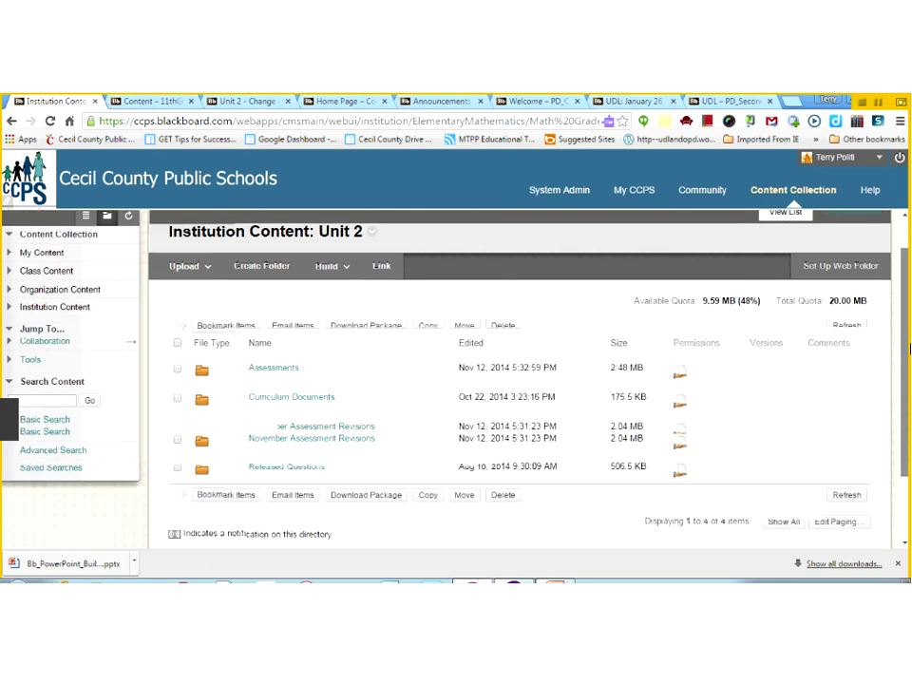
pyautogui.scroll(-1, 311, 373)
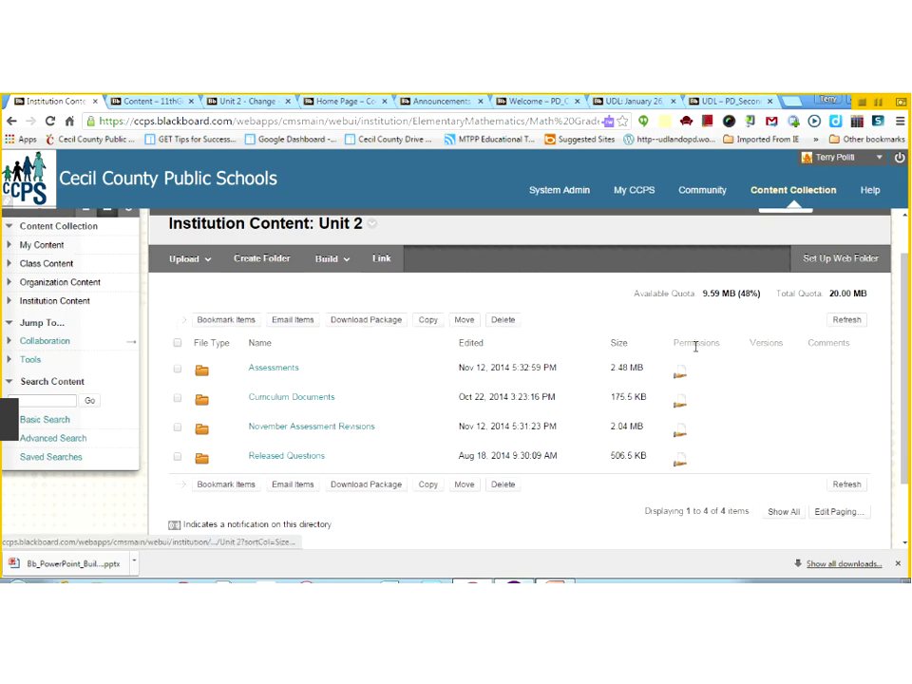
# - Return to the institution root and open Course Resources › Rubrics
pyautogui.moveTo(904, 358); pyautogui.dragTo(905, 305)
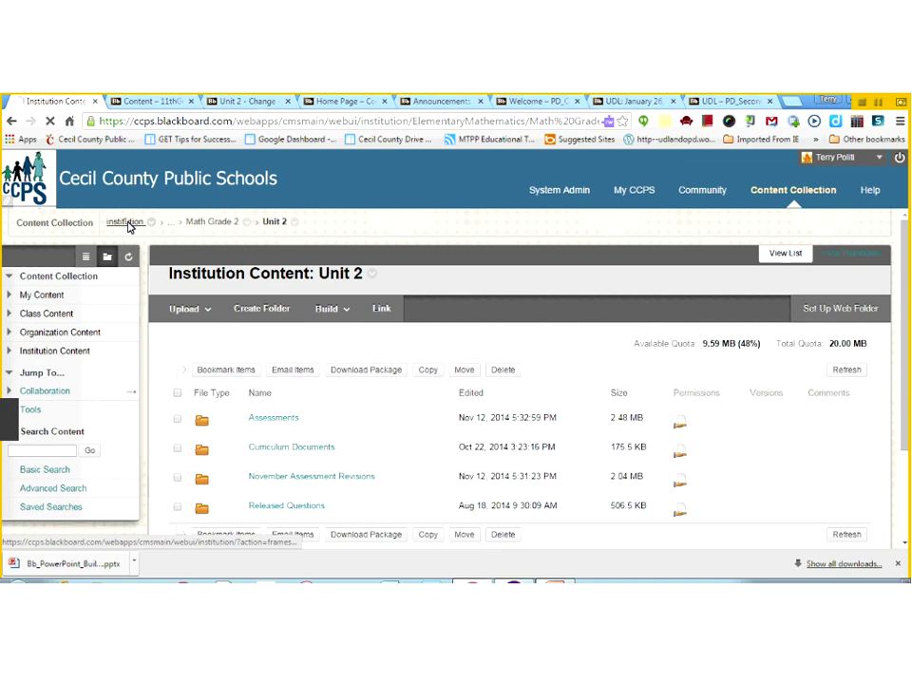
pyautogui.click(129, 224)
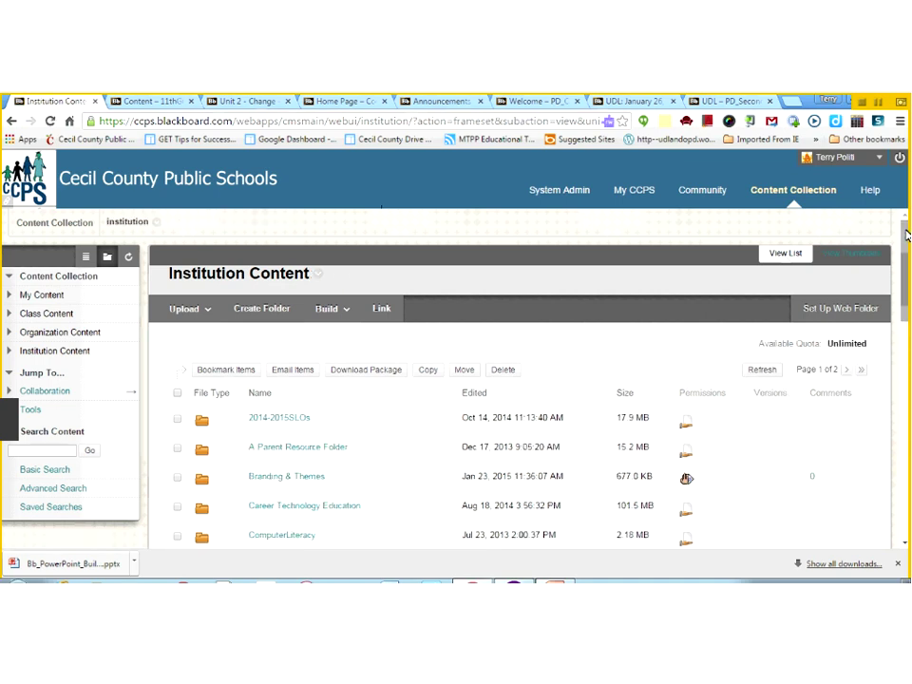
pyautogui.scroll(-2, 310, 460)
pyautogui.click(304, 460)
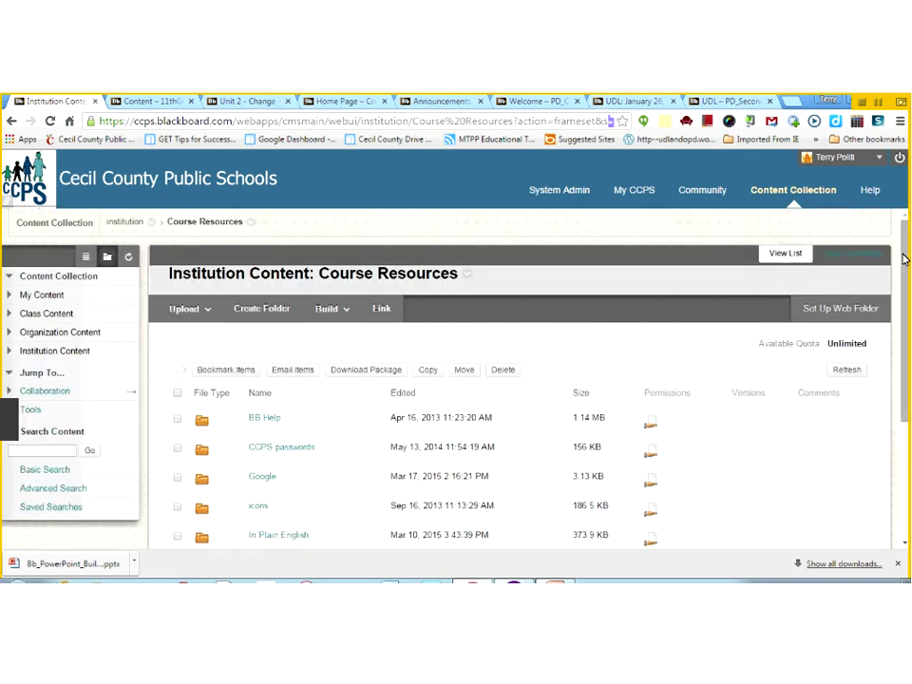
pyautogui.moveTo(906, 263); pyautogui.dragTo(906, 310)
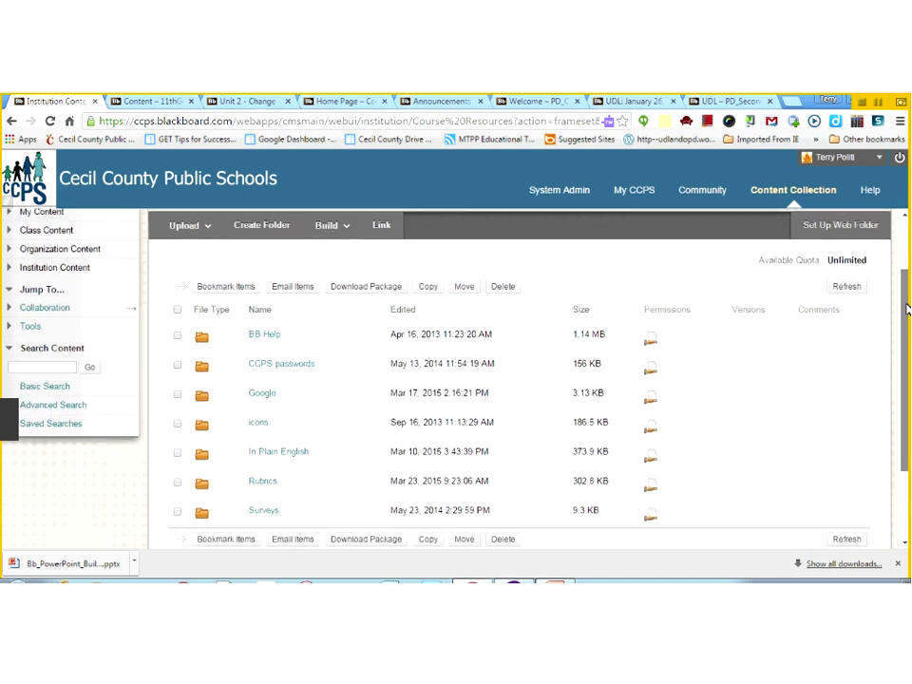
pyautogui.click(261, 481)
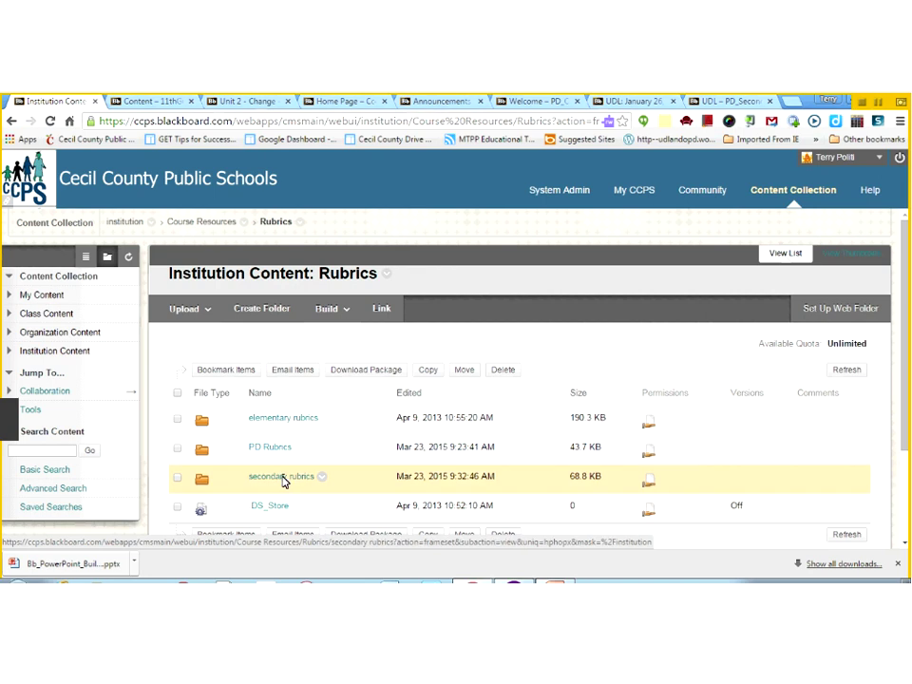
# - Open the secondary rubrics folder and scroll through its rubric files, then return to the top
pyautogui.click(281, 477)
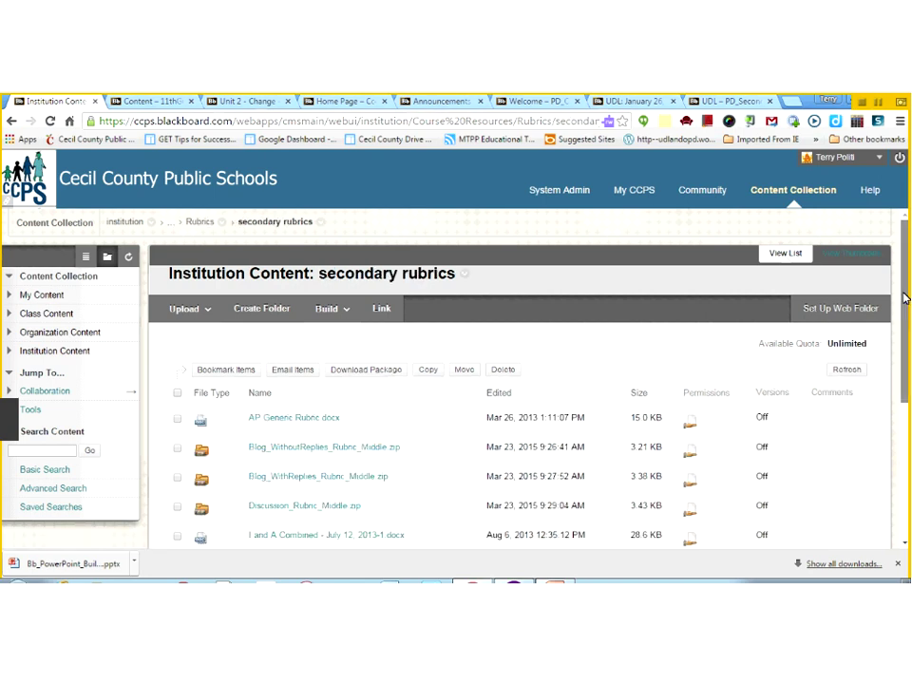
pyautogui.moveTo(905, 297); pyautogui.dragTo(901, 371)
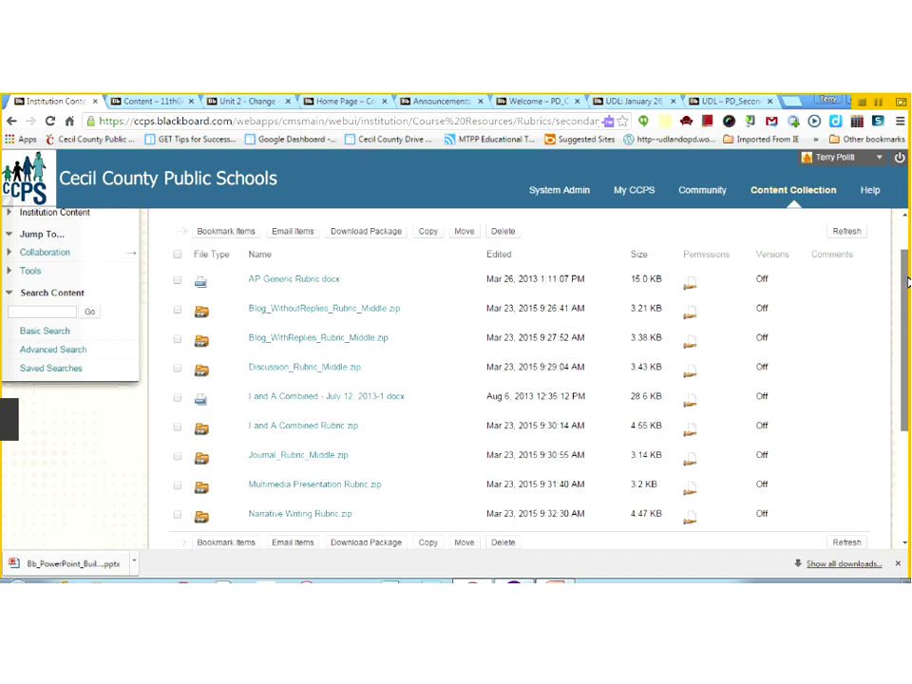
pyautogui.scroll(3, 907, 282)
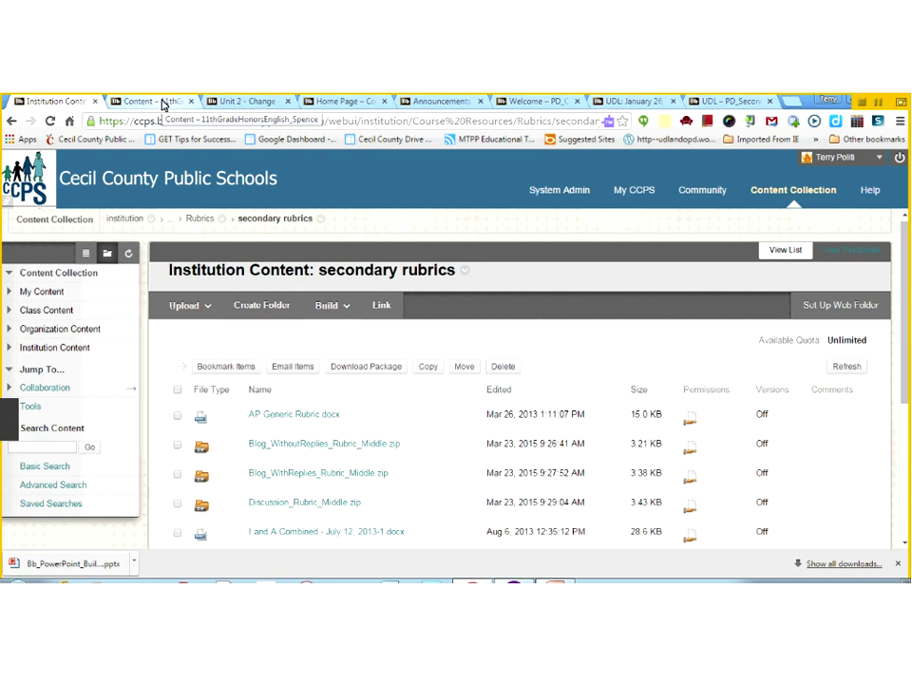
# - Switch to the 11thGradeHonorsEnglish Content page and scroll through its items
pyautogui.click(163, 102)
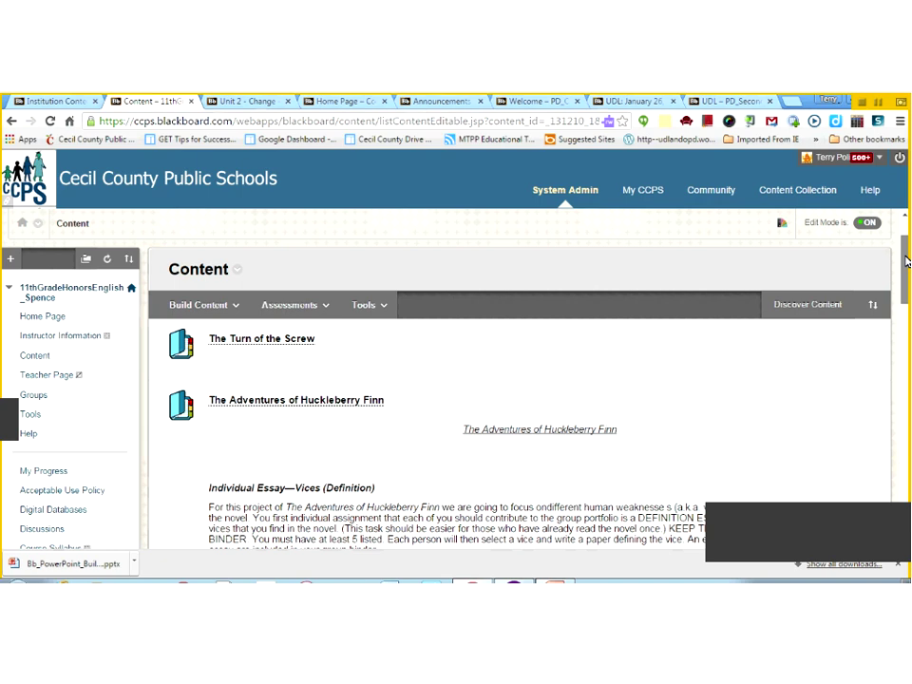
pyautogui.moveTo(905, 261); pyautogui.dragTo(908, 233)
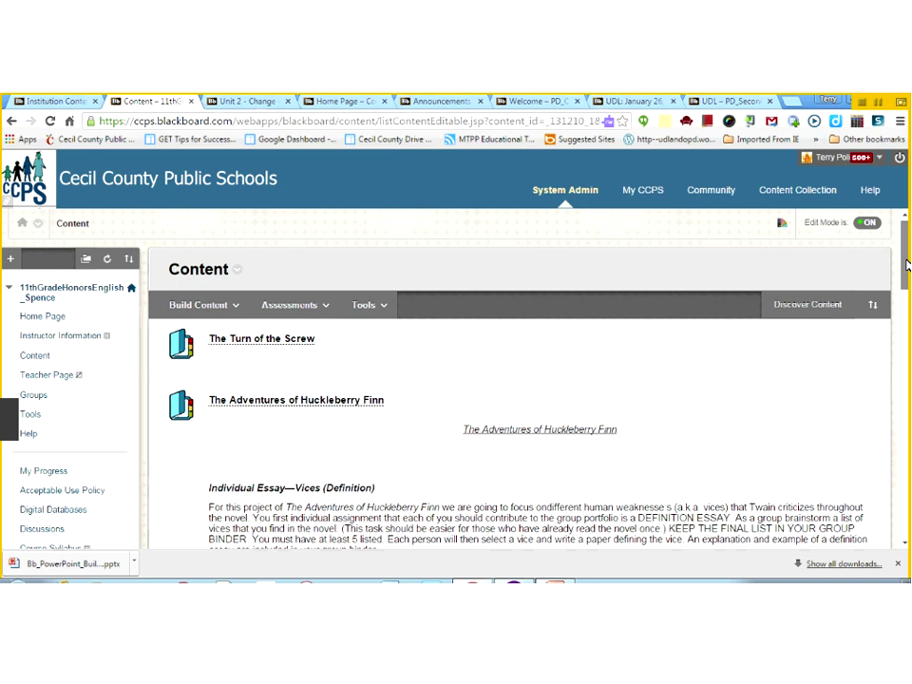
pyautogui.moveTo(905, 266); pyautogui.dragTo(905, 273)
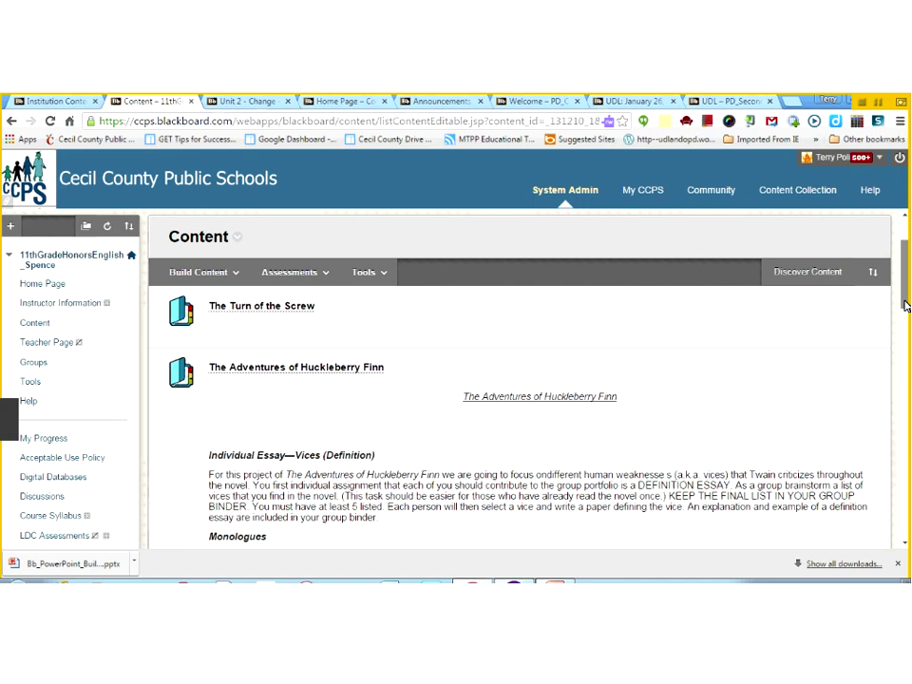
pyautogui.scroll(2, 905, 304)
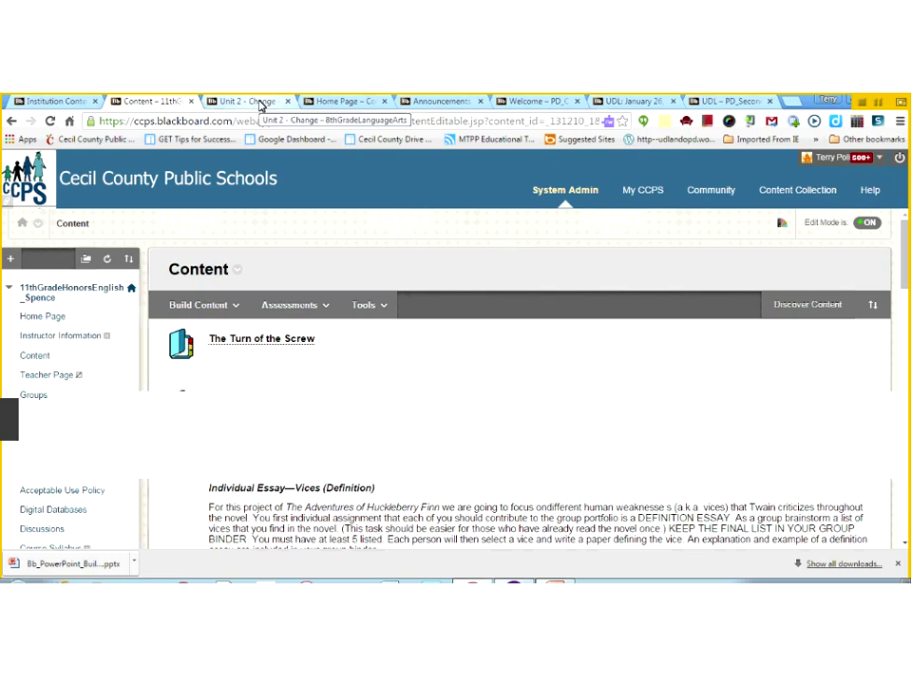
# - Bring up the 8thGradeLanguageArts 'Unit 2 - Change' page and show the course menu's add-item options
pyautogui.click(262, 104)
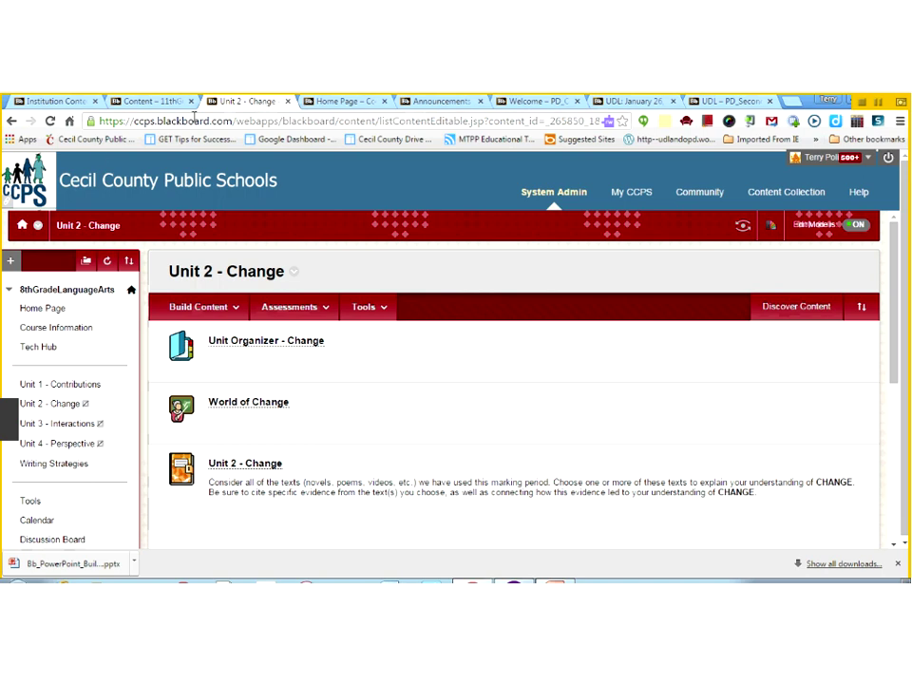
pyautogui.click(11, 262)
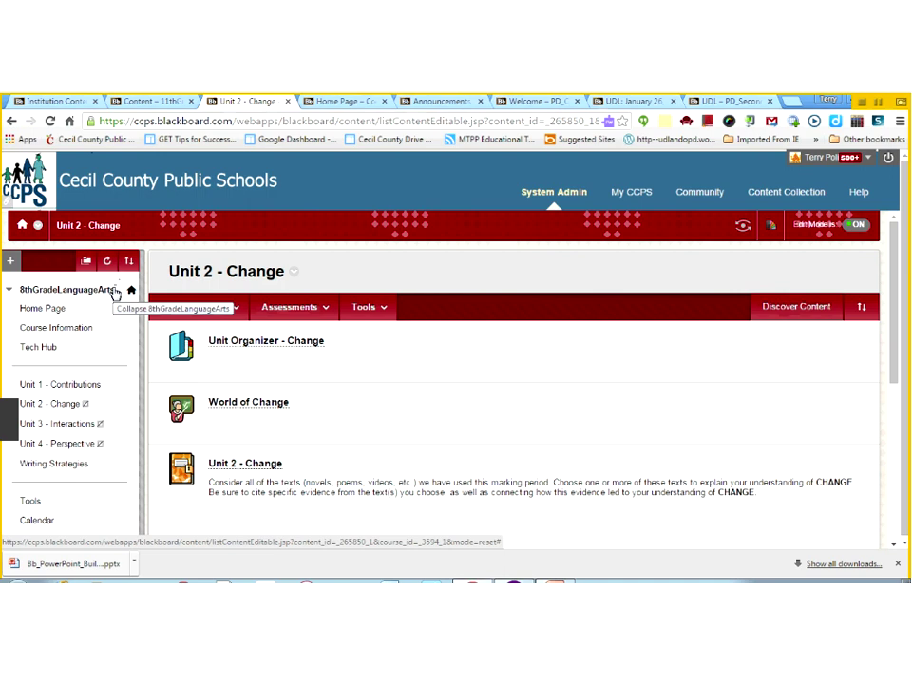
# - Open Tech Hub and scroll through Acceptable Use Policy, Blackboard Help, Digital Databases and Google Help
pyautogui.click(40, 350)
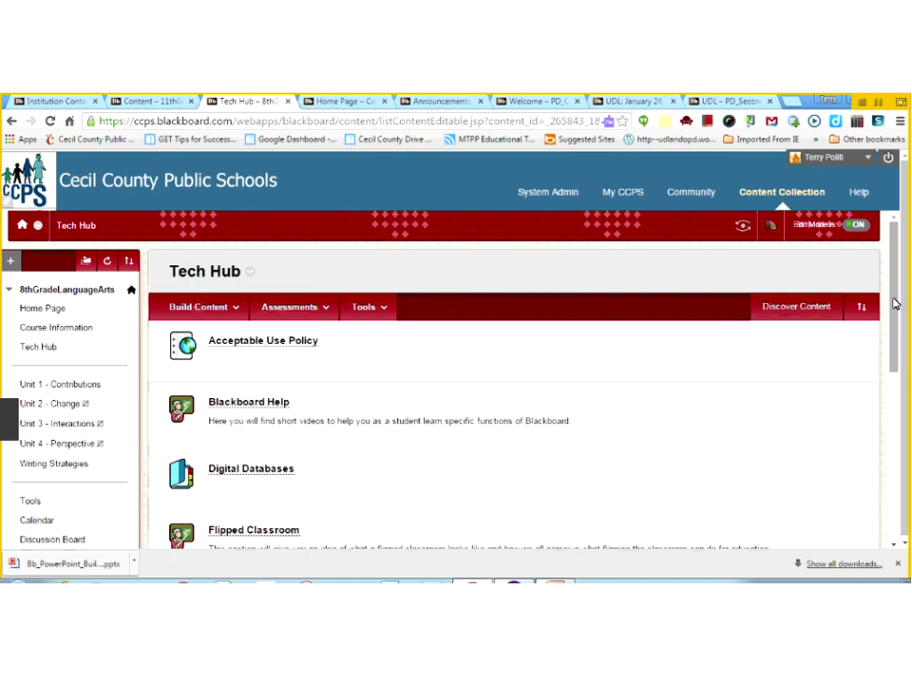
pyautogui.moveTo(894, 304); pyautogui.dragTo(901, 347)
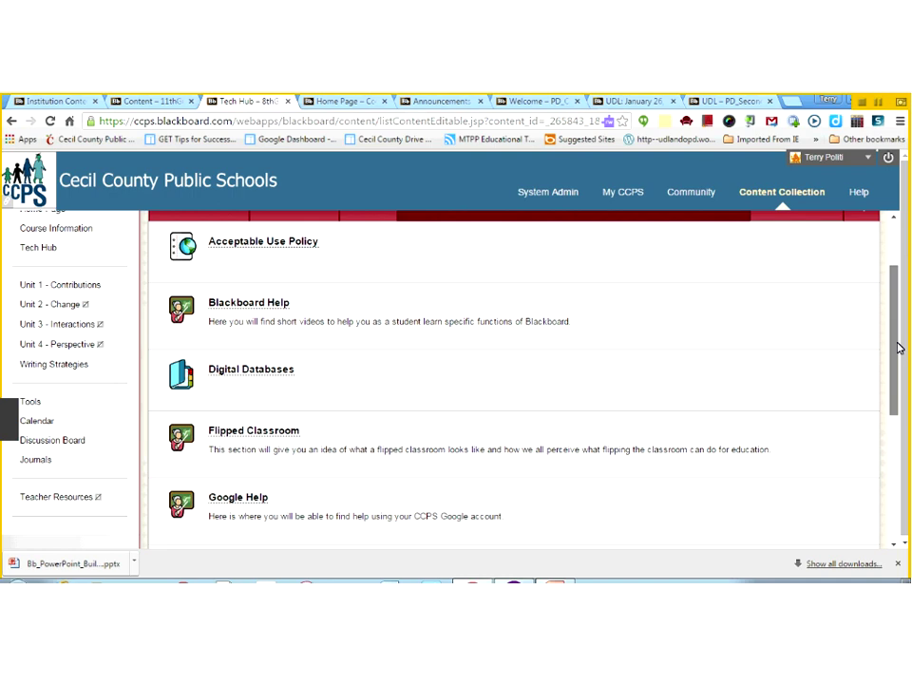
pyautogui.moveTo(899, 348); pyautogui.dragTo(899, 310)
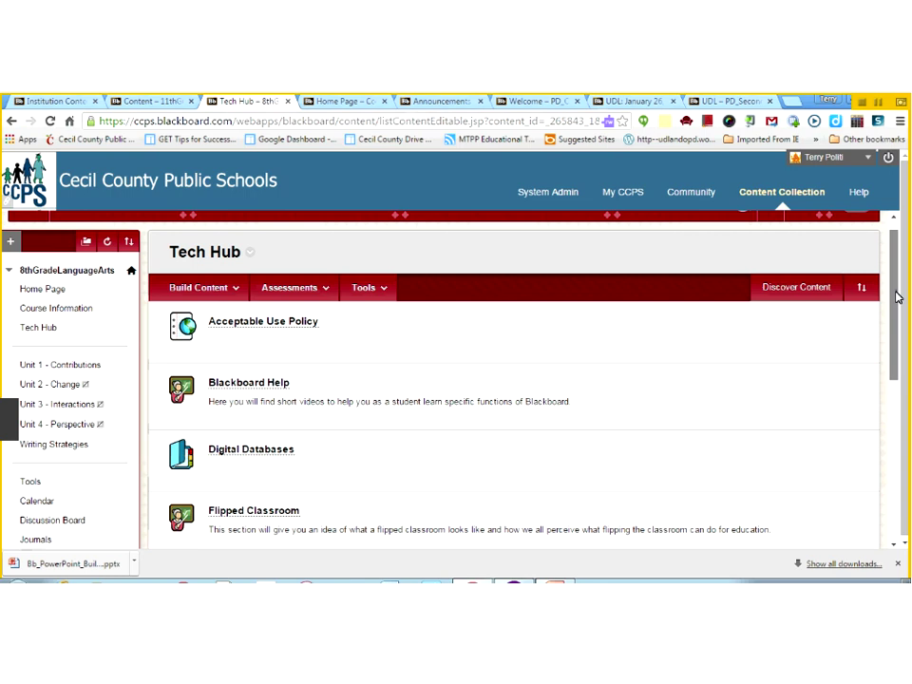
pyautogui.moveTo(897, 298); pyautogui.dragTo(897, 320)
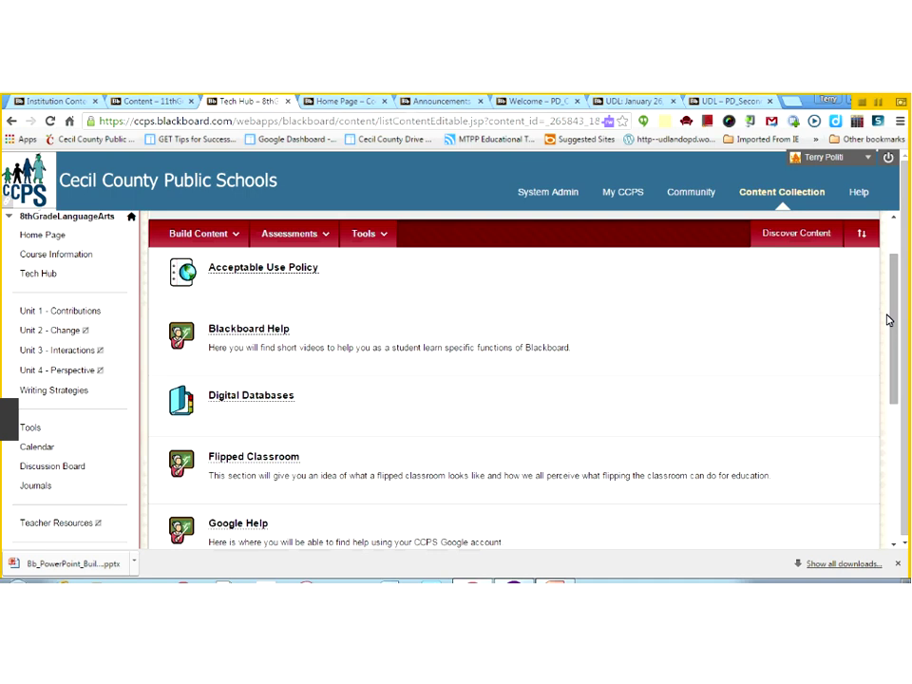
# - Go to Teacher Resources › Novel Ideas and choose Move for the Treasure Island item
pyautogui.click(65, 529)
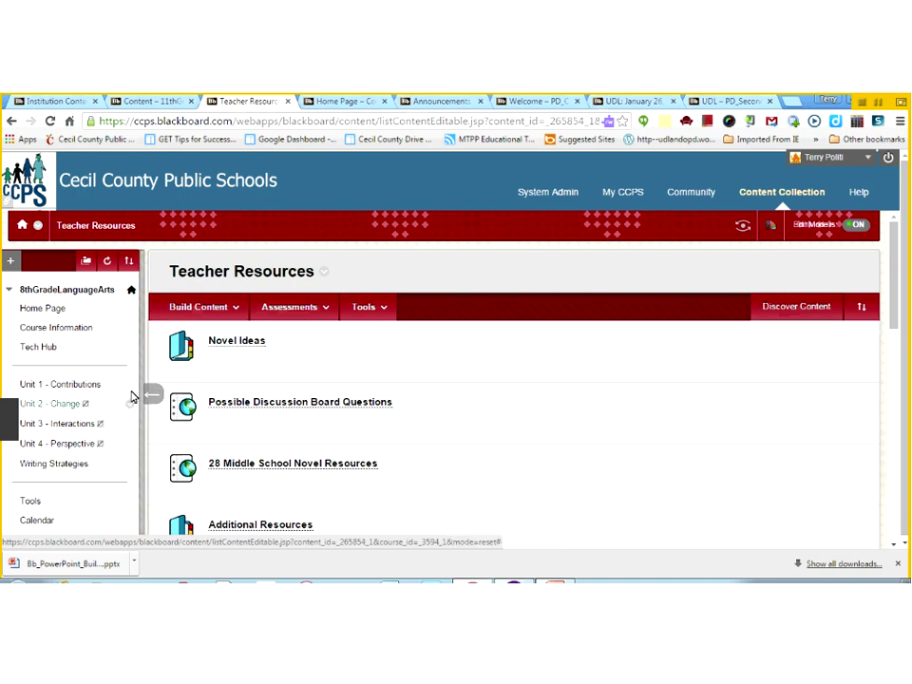
pyautogui.click(235, 342)
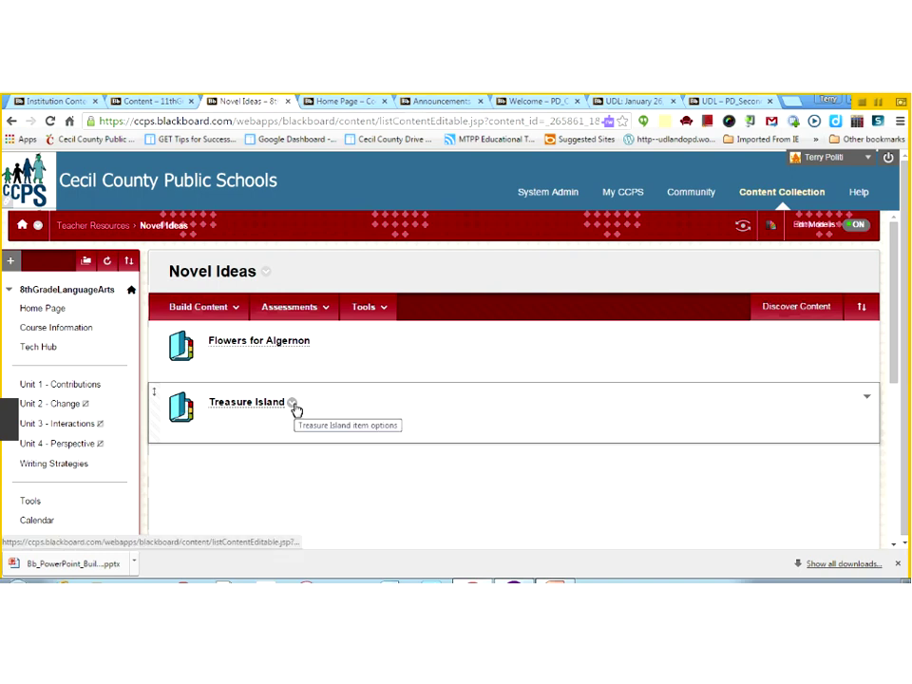
pyautogui.click(294, 405)
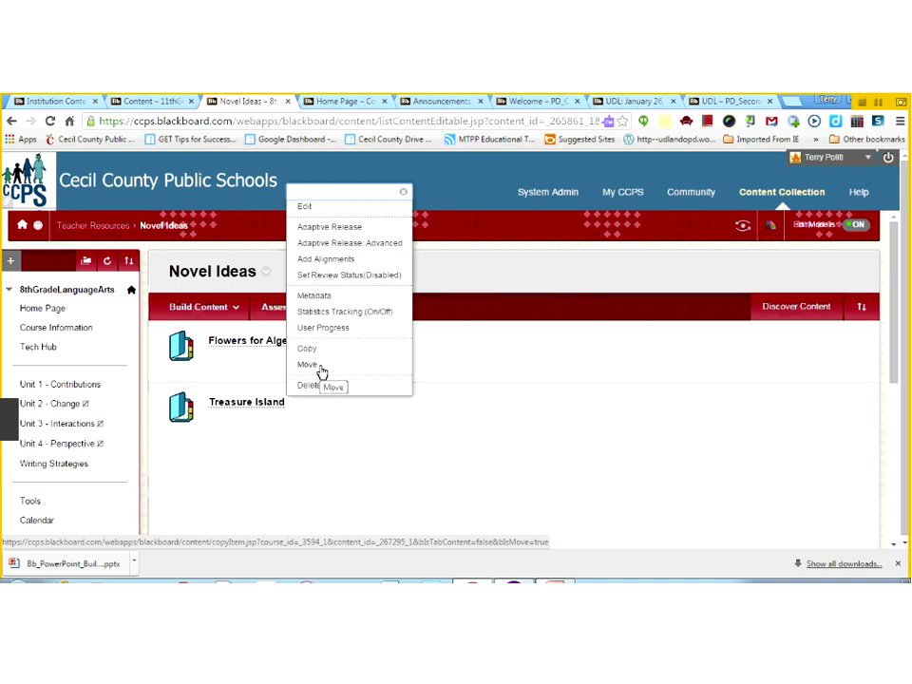
pyautogui.click(322, 370)
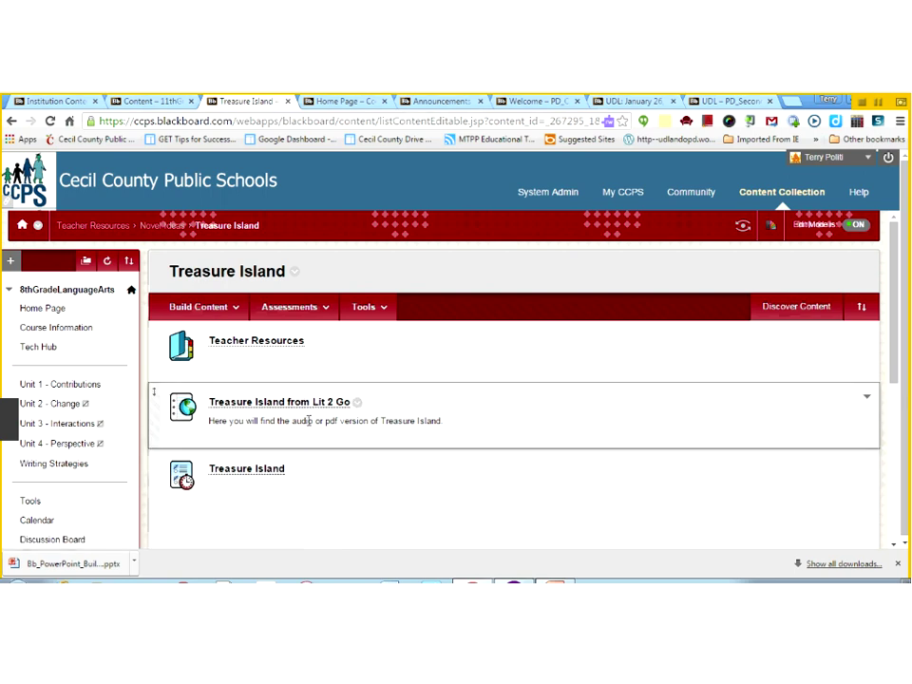
pyautogui.click(68, 403)
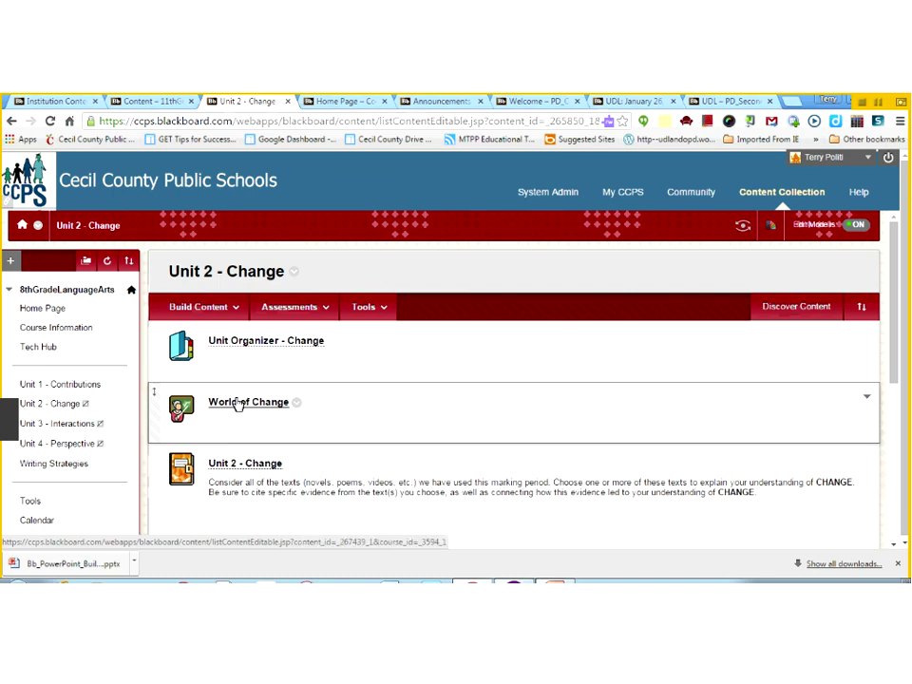
pyautogui.click(237, 404)
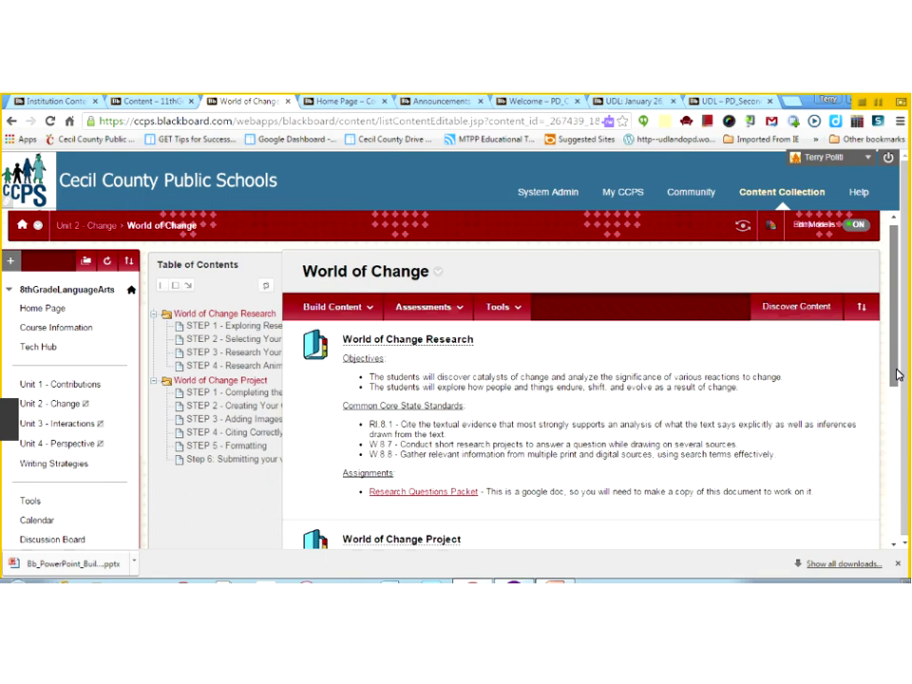
pyautogui.moveTo(898, 375); pyautogui.dragTo(898, 435)
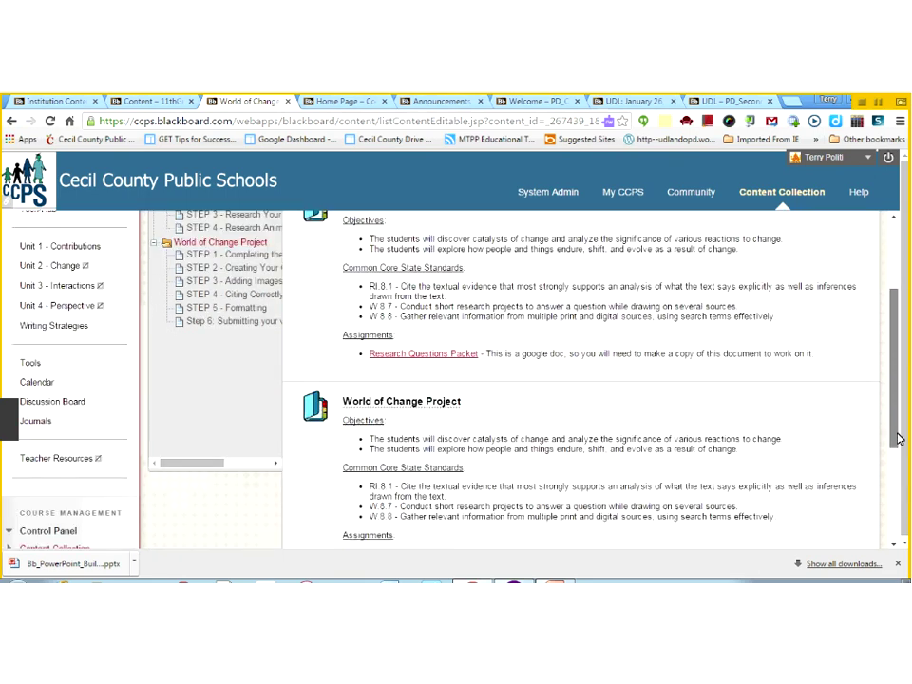
pyautogui.moveTo(898, 439); pyautogui.dragTo(894, 491)
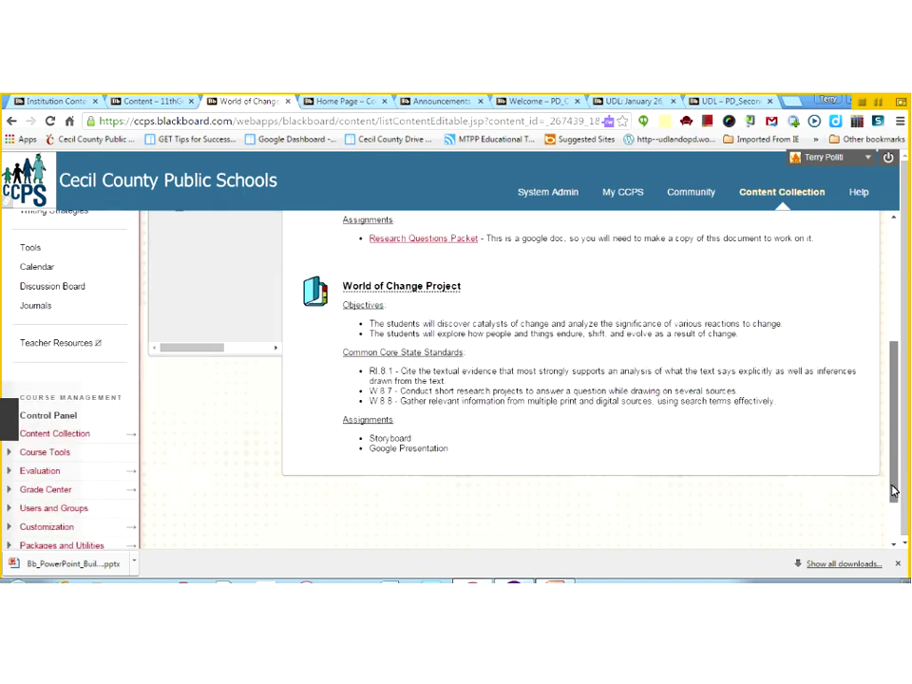
pyautogui.moveTo(893, 492); pyautogui.dragTo(893, 366)
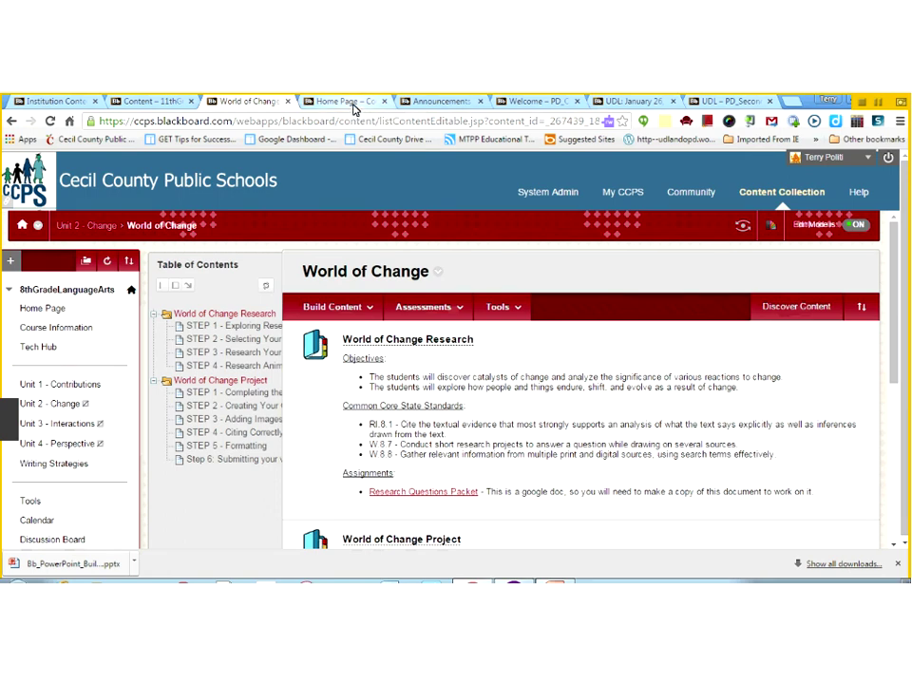
pyautogui.click(344, 100)
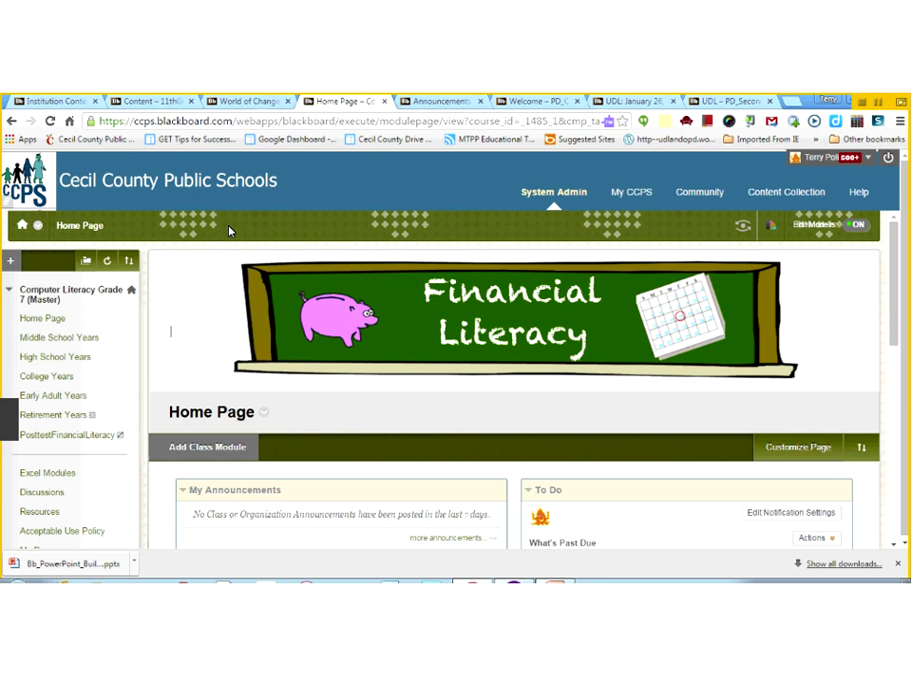
pyautogui.click(244, 102)
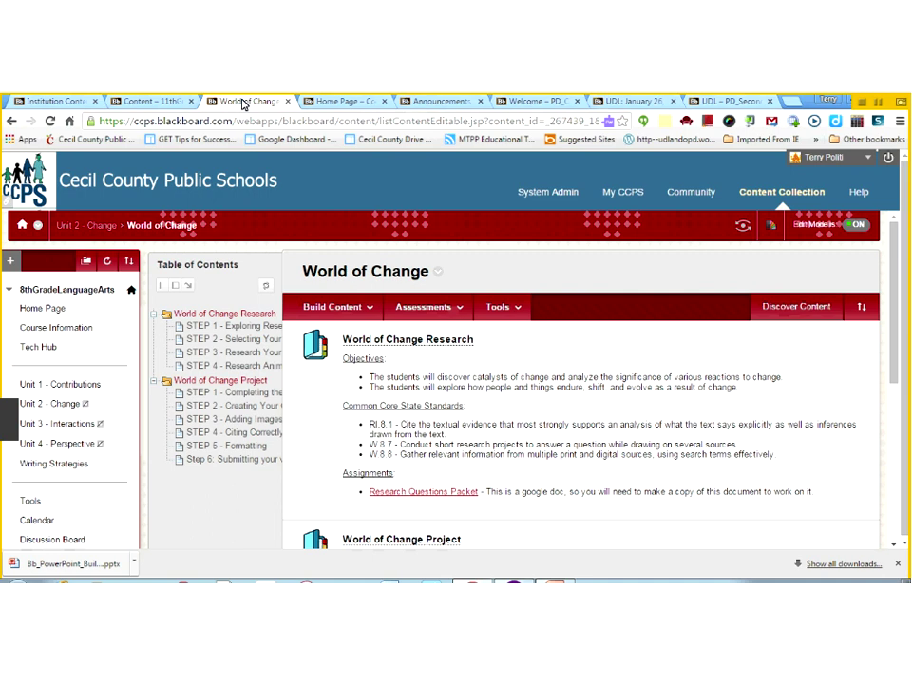
pyautogui.hscroll(3, 143, 271)
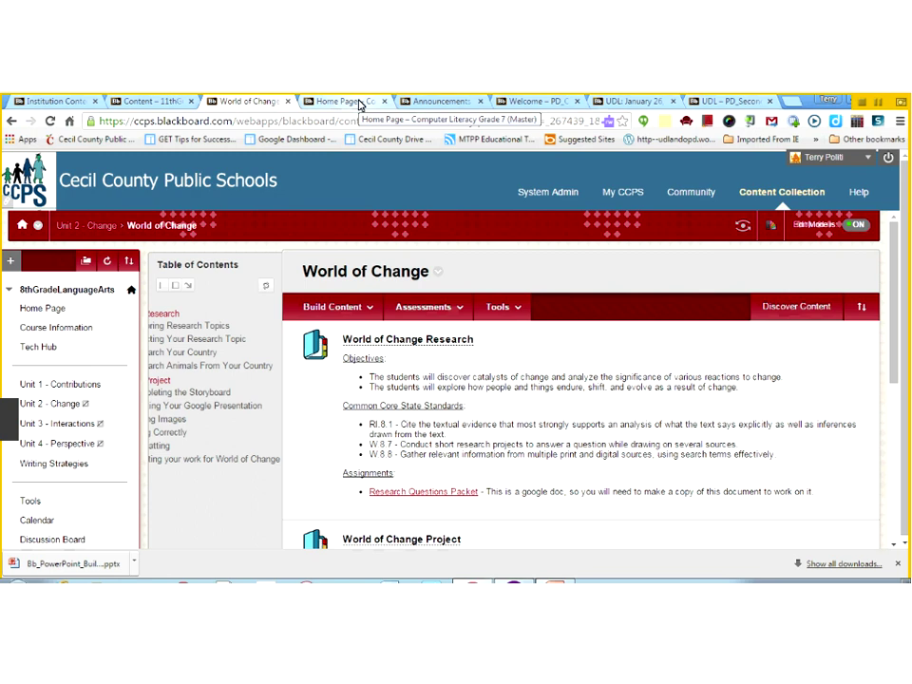
# - Switch to the Getting Started With Blackboard Learn course's Announcements page
pyautogui.click(426, 105)
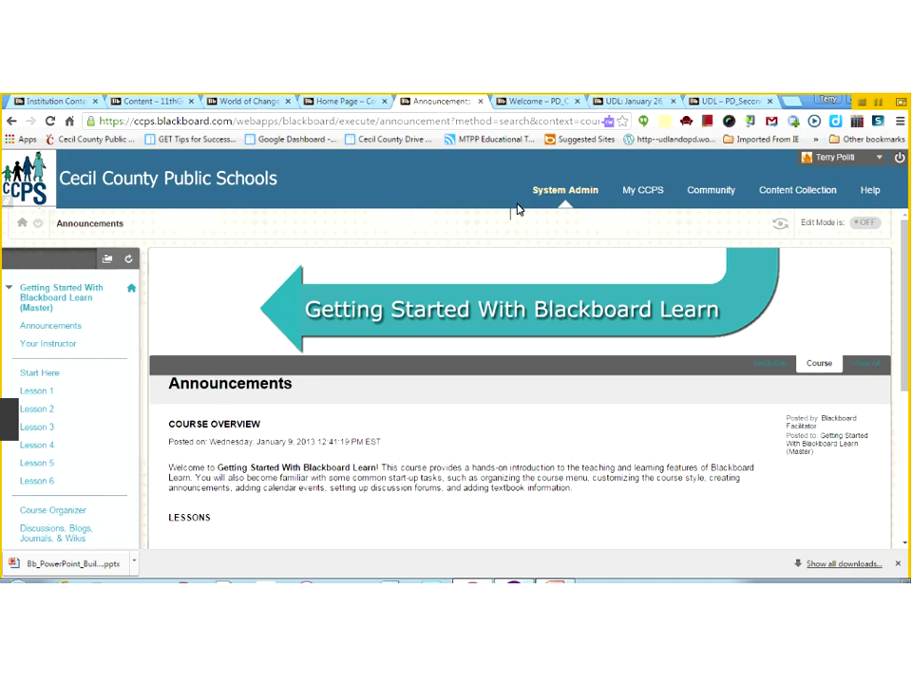
# - Switch to the PD_Concept_Comparison course's Welcome – PD page
pyautogui.click(556, 102)
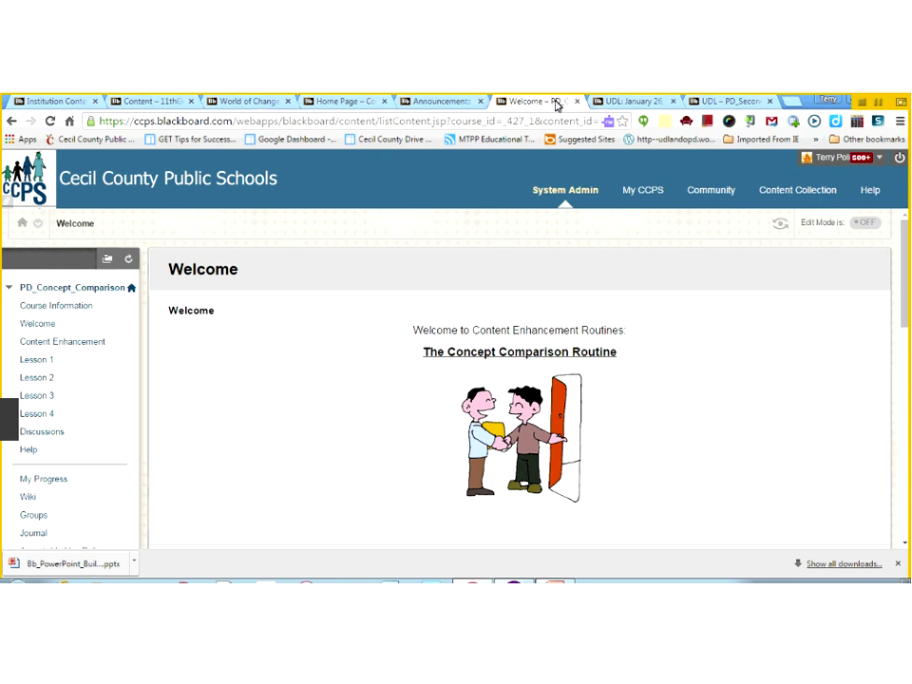
# - Open Lesson 1 and look over its checklist document and learning tasks
pyautogui.click(46, 362)
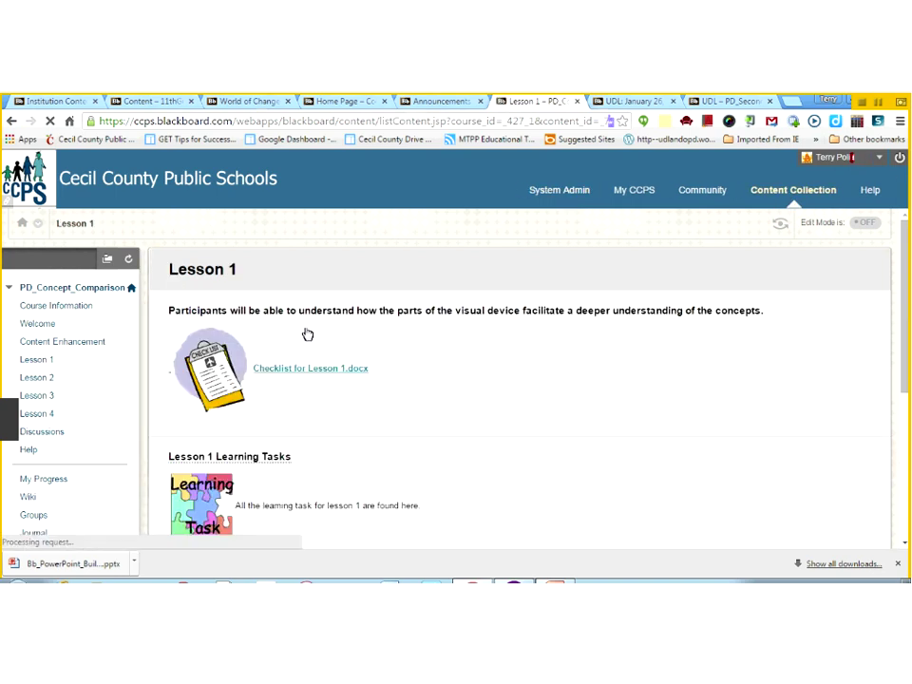
pyautogui.moveTo(903, 289)
pyautogui.mouseDown()
pyautogui.moveTo(904, 326)
pyautogui.moveTo(902, 305)
pyautogui.mouseUp()
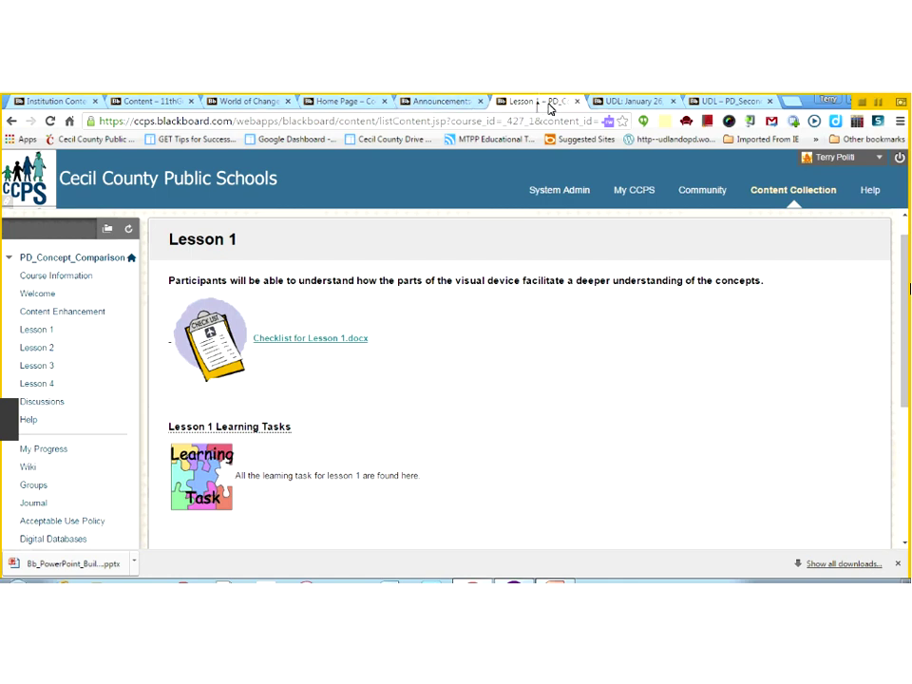
# - Review the UDL January 26 Professional Day agenda of times, topics and presenters, Welcome through Evaluation
pyautogui.click(627, 105)
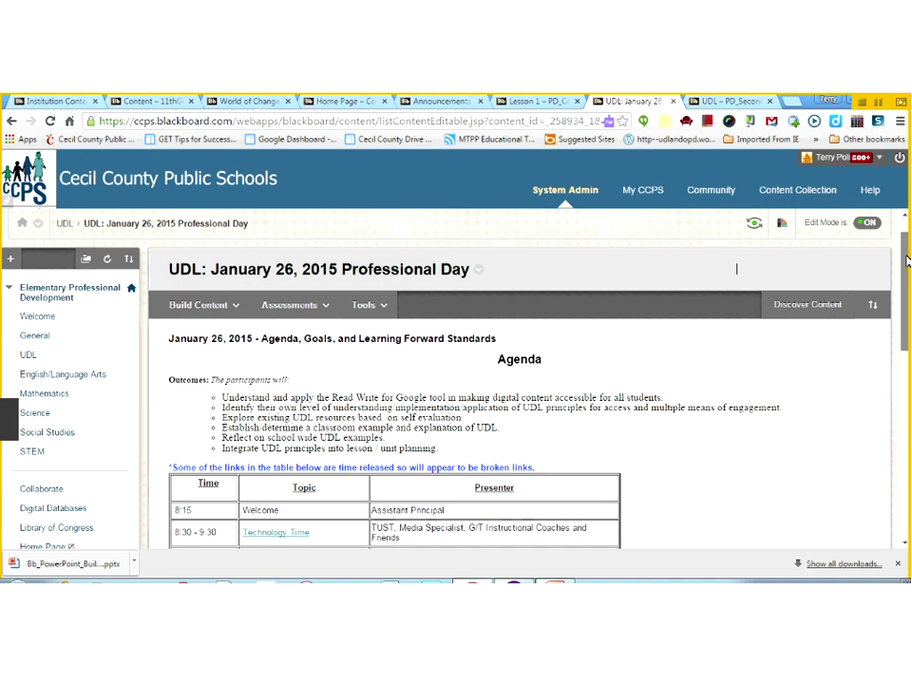
pyautogui.scroll(-2, 908, 259)
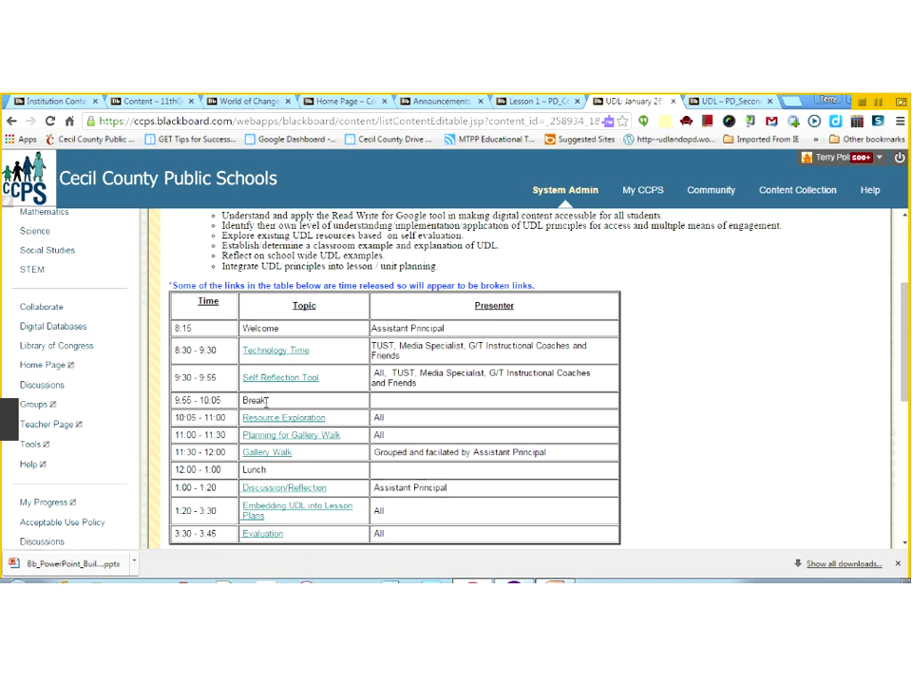
pyautogui.click(371, 379)
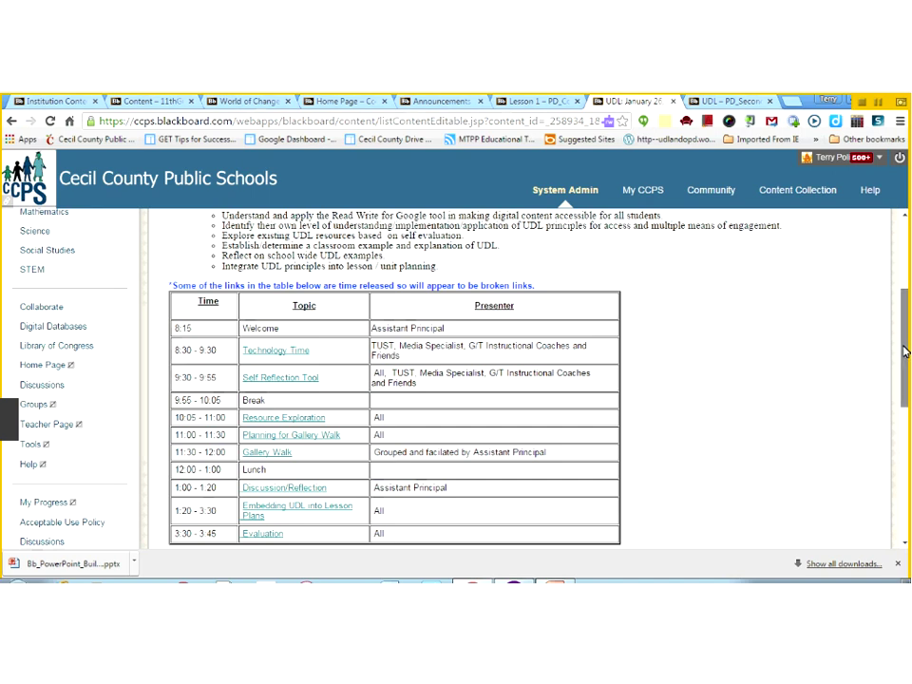
pyautogui.moveTo(904, 351)
pyautogui.mouseDown()
pyautogui.moveTo(905, 471)
pyautogui.moveTo(905, 423)
pyautogui.mouseUp()
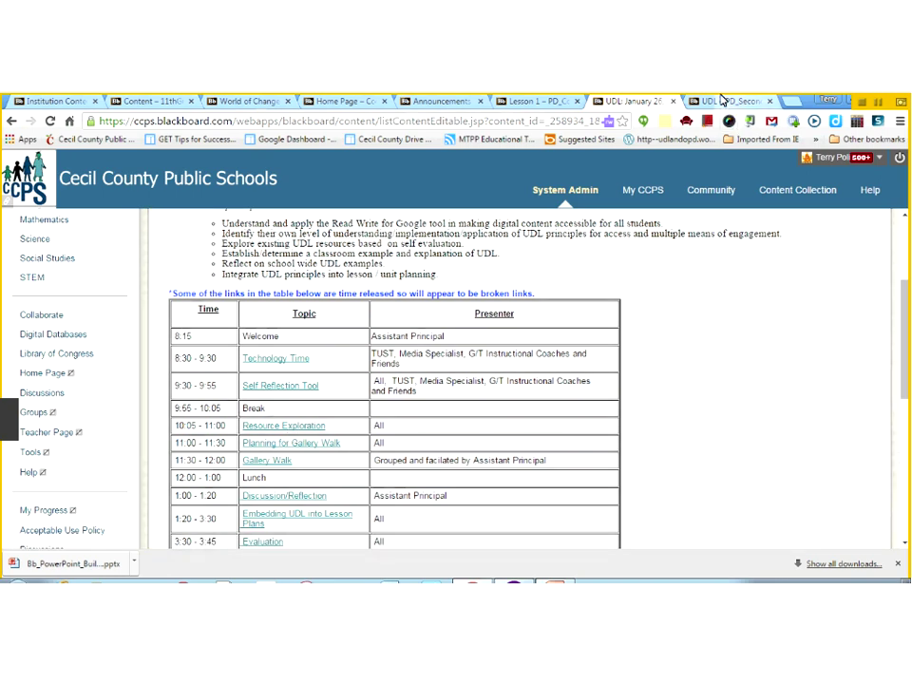
# - Switch to the PD_SecondaryTeachers UDL content area listing the Session 1, Session 2 & 3 and Session 4 folders
pyautogui.click(722, 100)
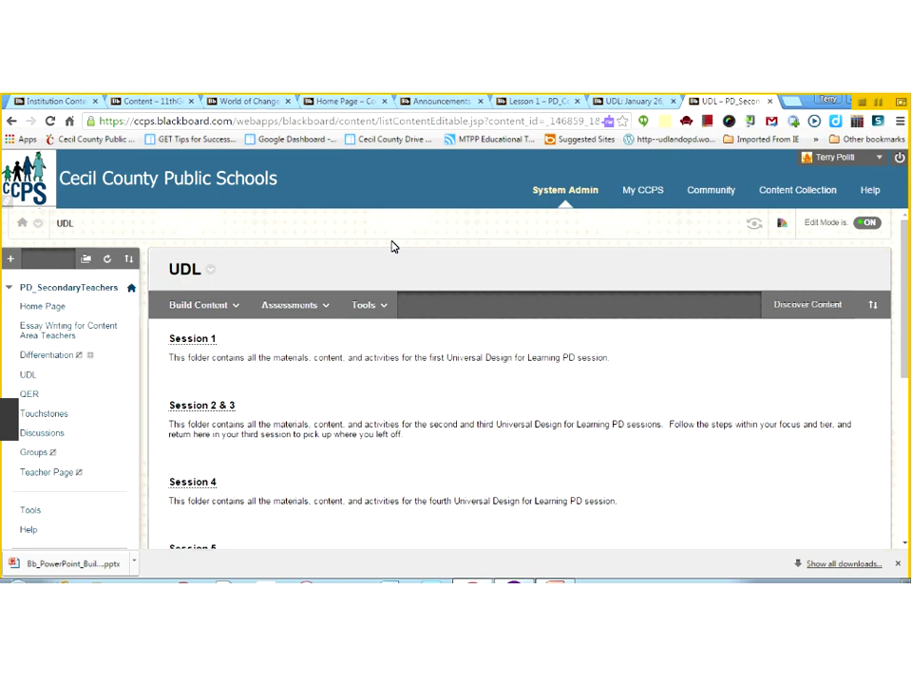
# - Open the Session 2 & 3: Representation folder, noting its Adaptive Release setting, then return to the UDL page
pyautogui.click(225, 406)
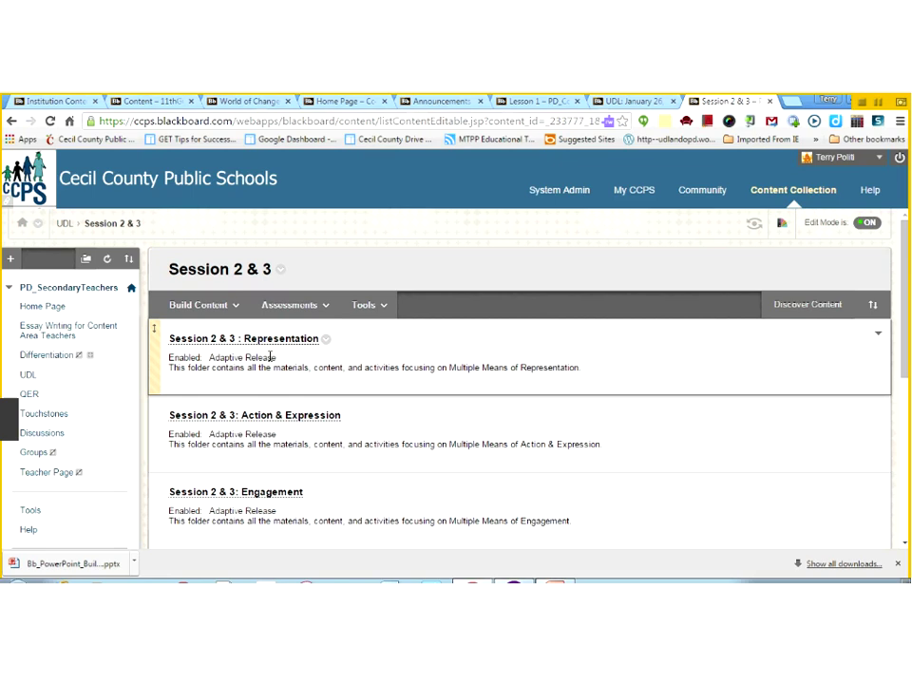
pyautogui.moveTo(281, 359); pyautogui.dragTo(209, 358)
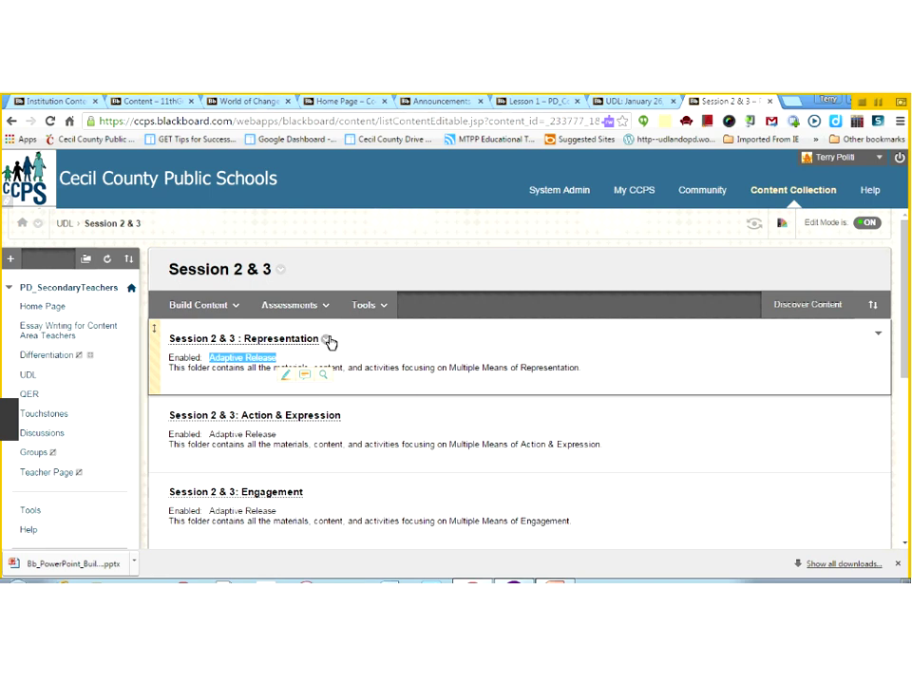
pyautogui.click(301, 344)
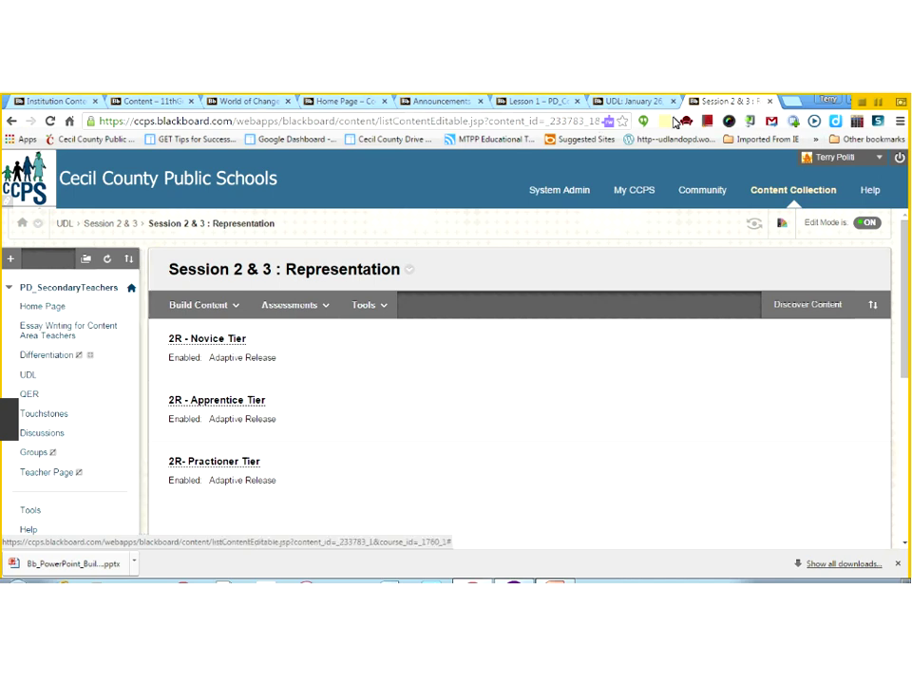
pyautogui.click(635, 104)
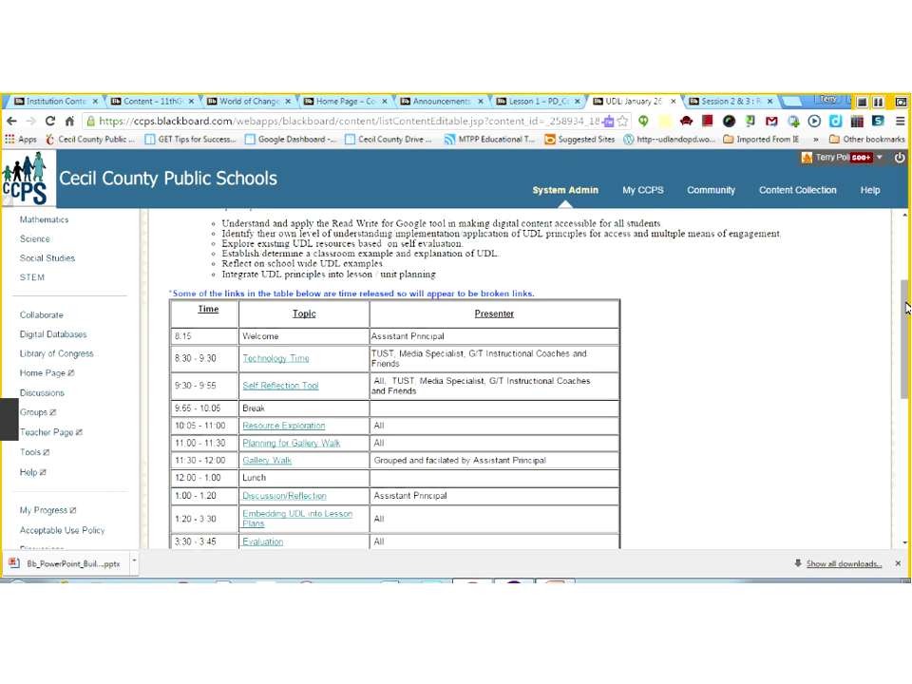
# - Return to the top of the UDL page and open a new Google browser tab
pyautogui.scroll(3, 907, 307)
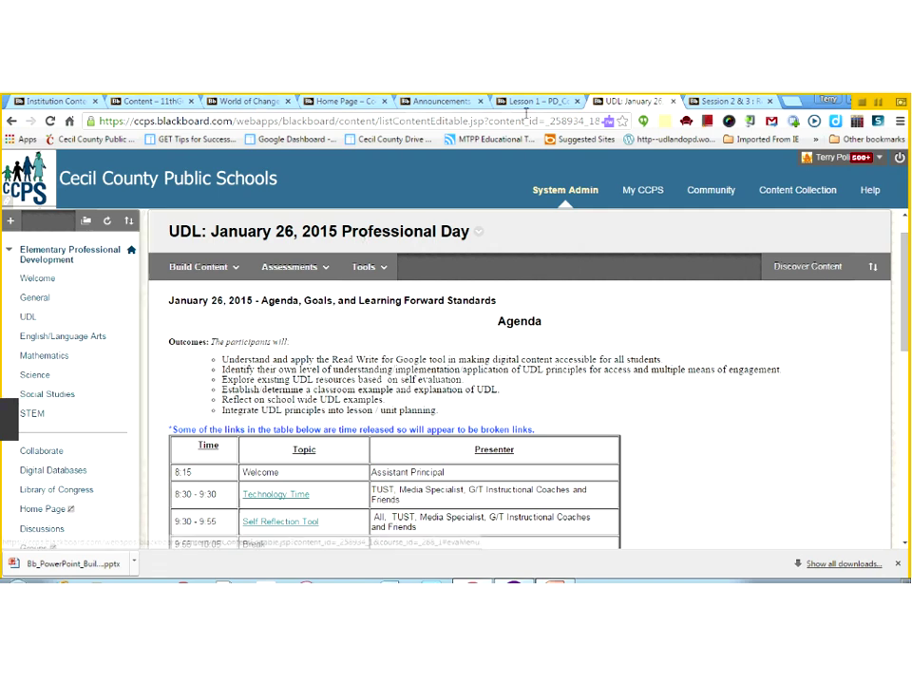
pyautogui.click(790, 101)
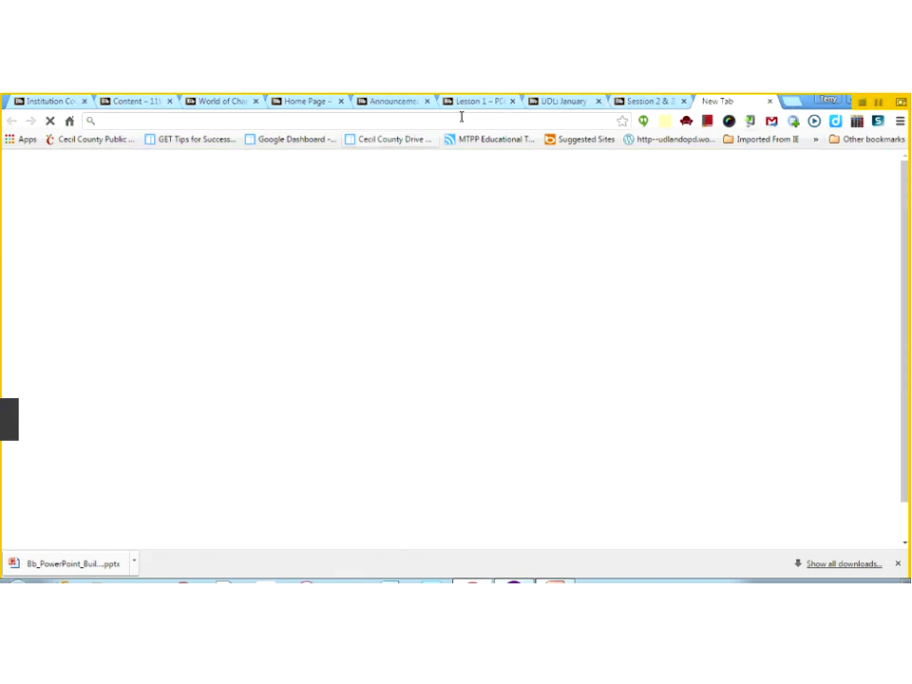
# - Search System Admin classes for 'toolkit' and open the CCPS_Toolkit course's Announcements
pyautogui.click(634, 99)
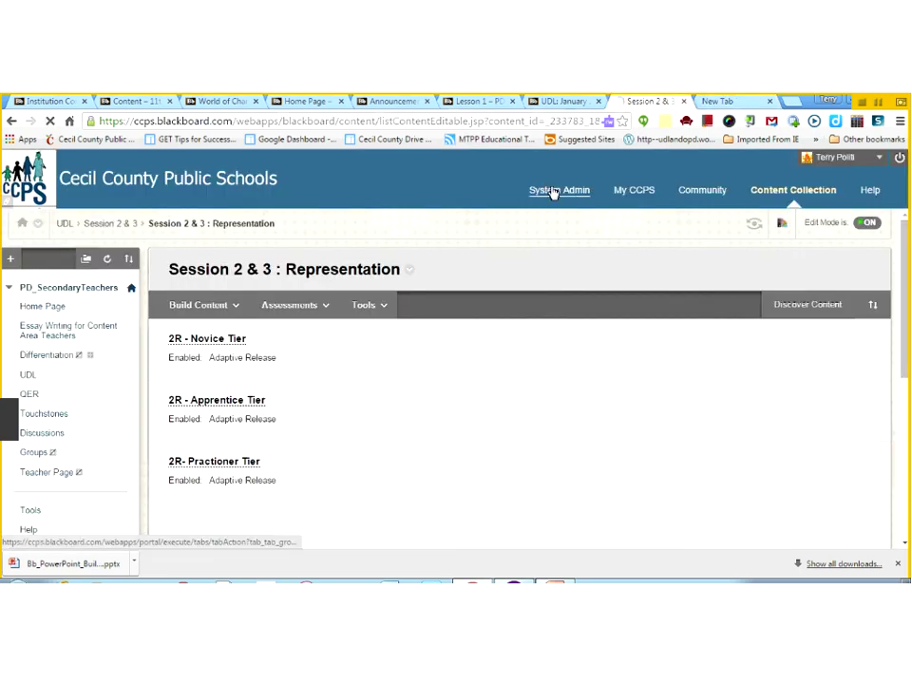
pyautogui.click(555, 192)
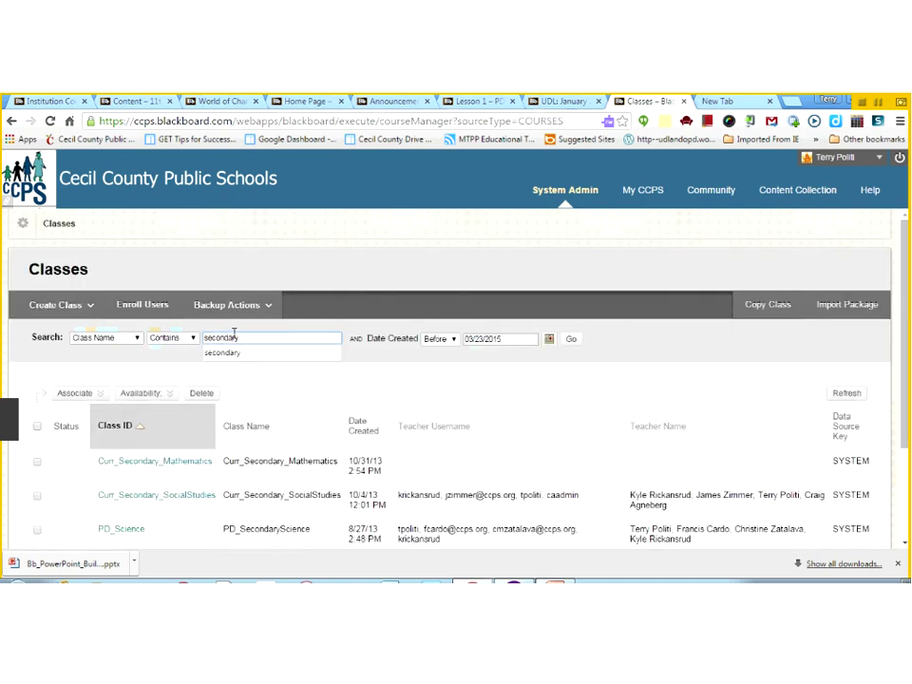
pyautogui.doubleClick(234, 333)
pyautogui.write('toolkit')
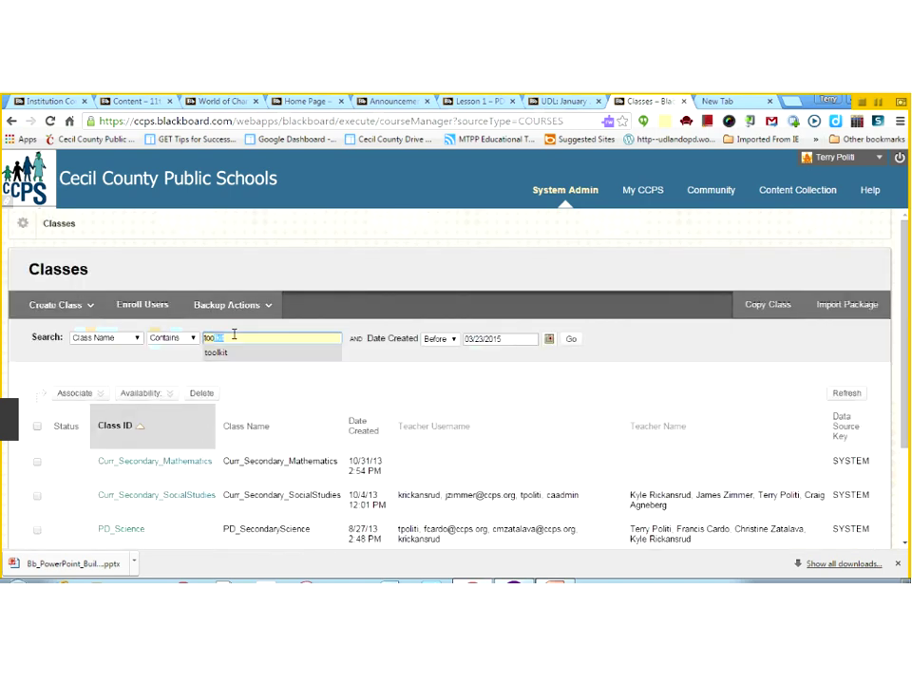
pyautogui.press('Down')
pyautogui.press('Return')
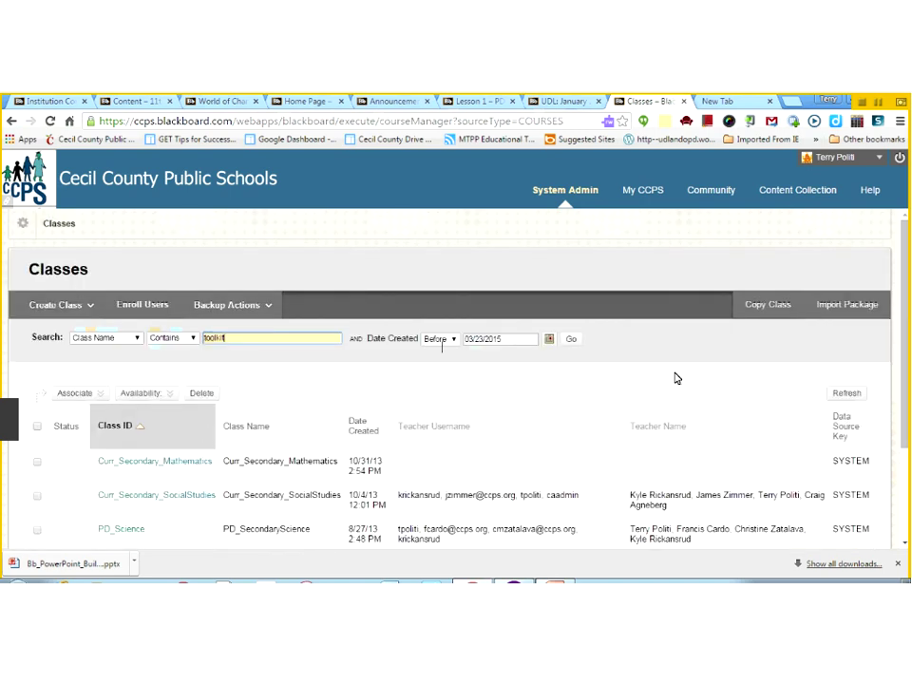
pyautogui.click(572, 342)
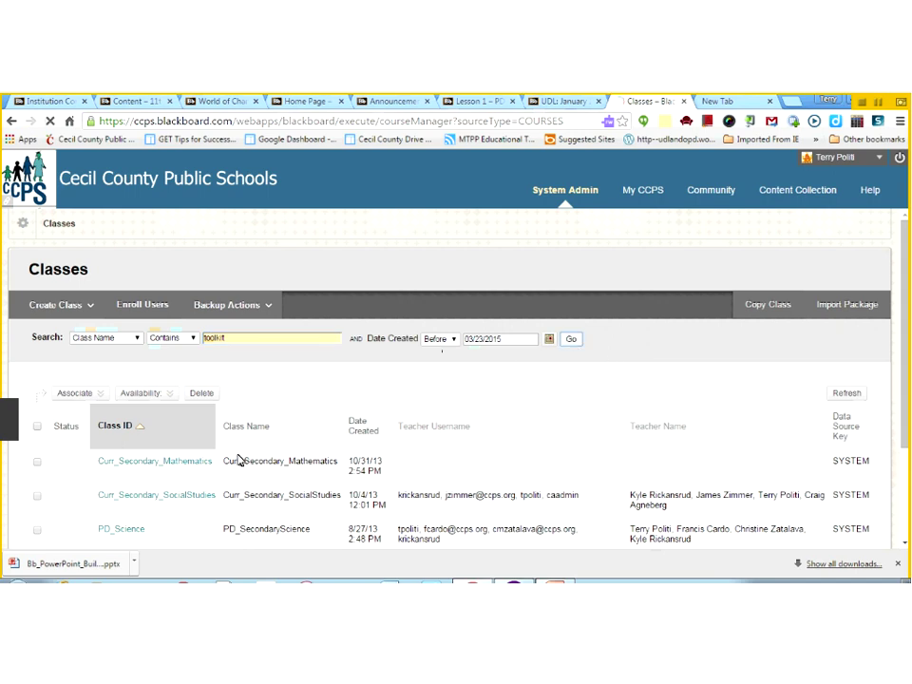
pyautogui.click(123, 454)
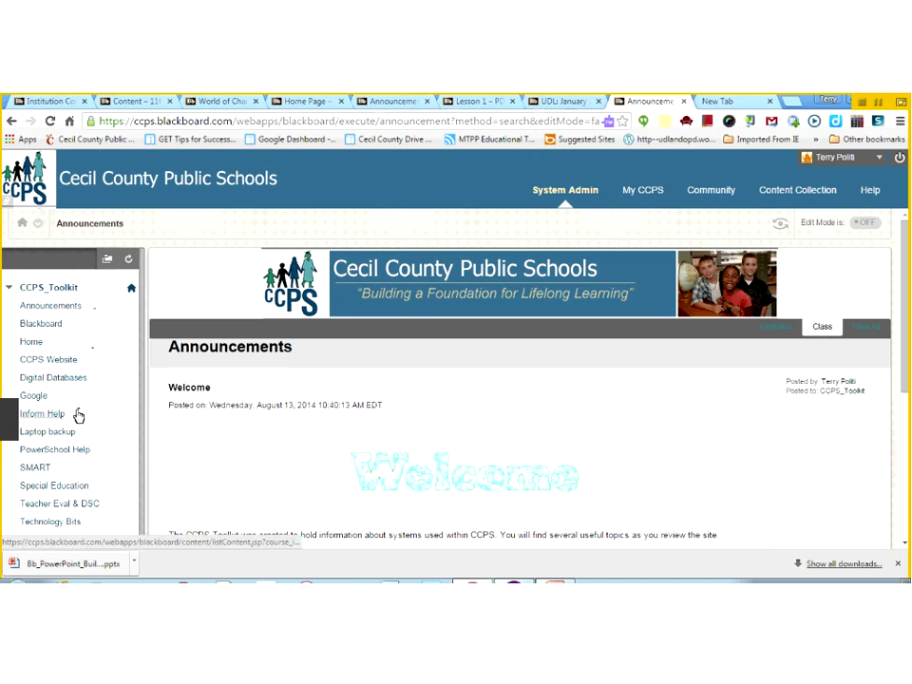
# - Open the 'If you are teaching a course and want to do...' unit from the toolkit's Blackboard section
pyautogui.click(57, 326)
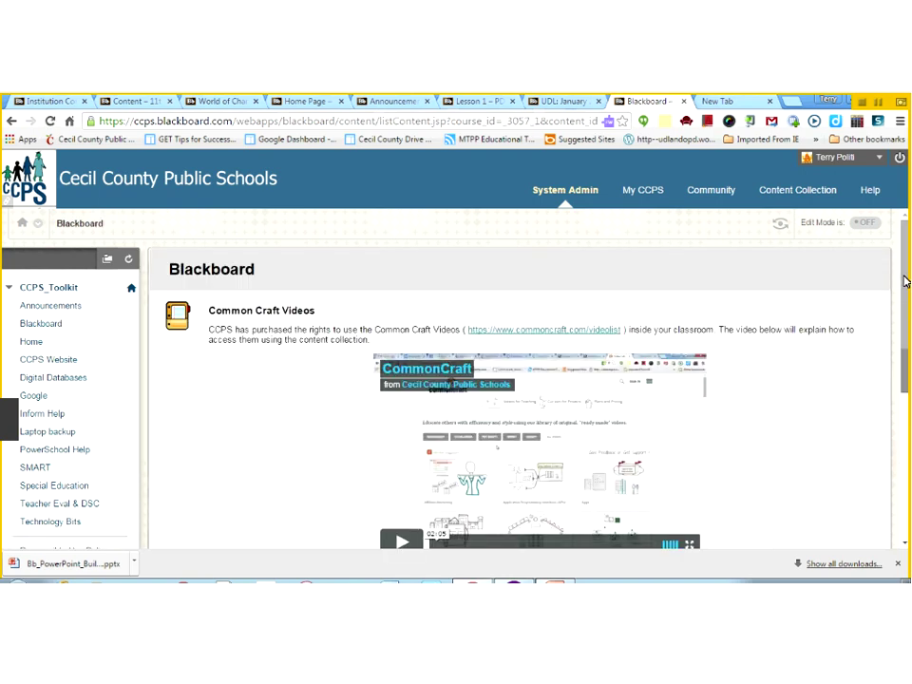
pyautogui.scroll(-3, 905, 280)
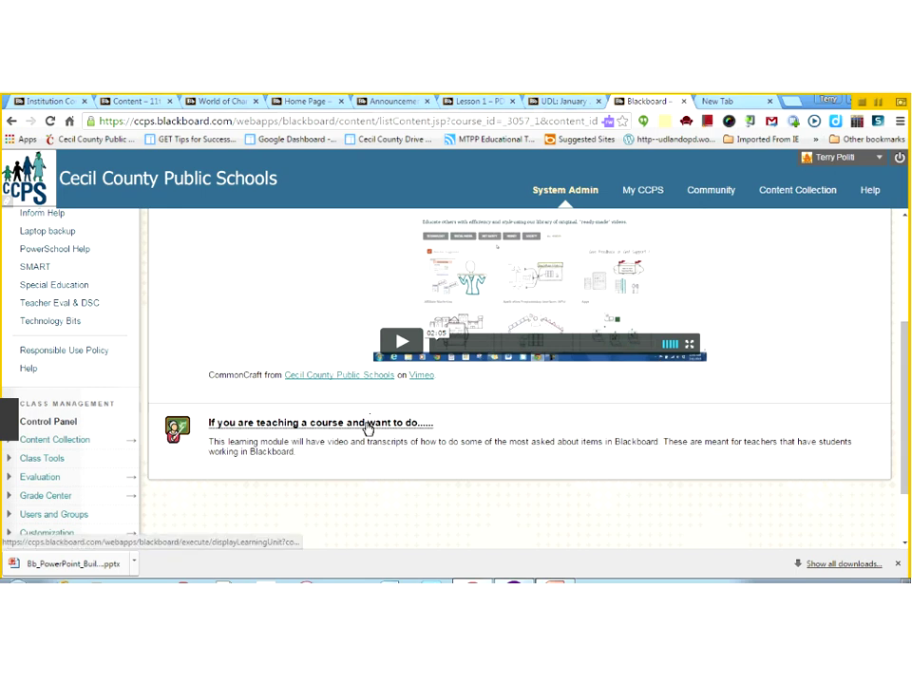
pyautogui.click(369, 424)
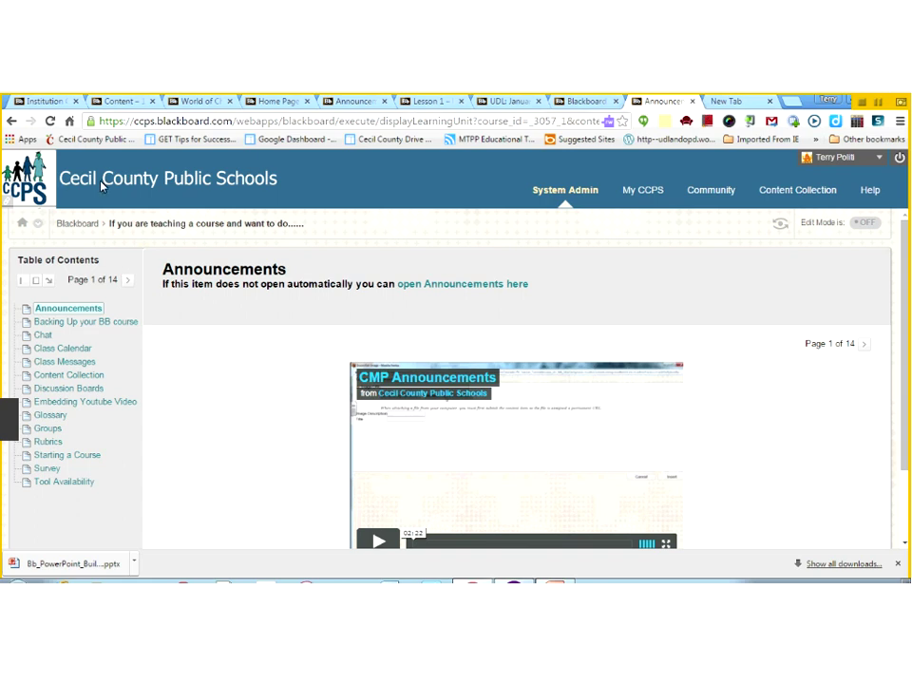
# - Return to the CCPS_Toolkit Blackboard area showing the Common Craft Videos item
pyautogui.click(84, 229)
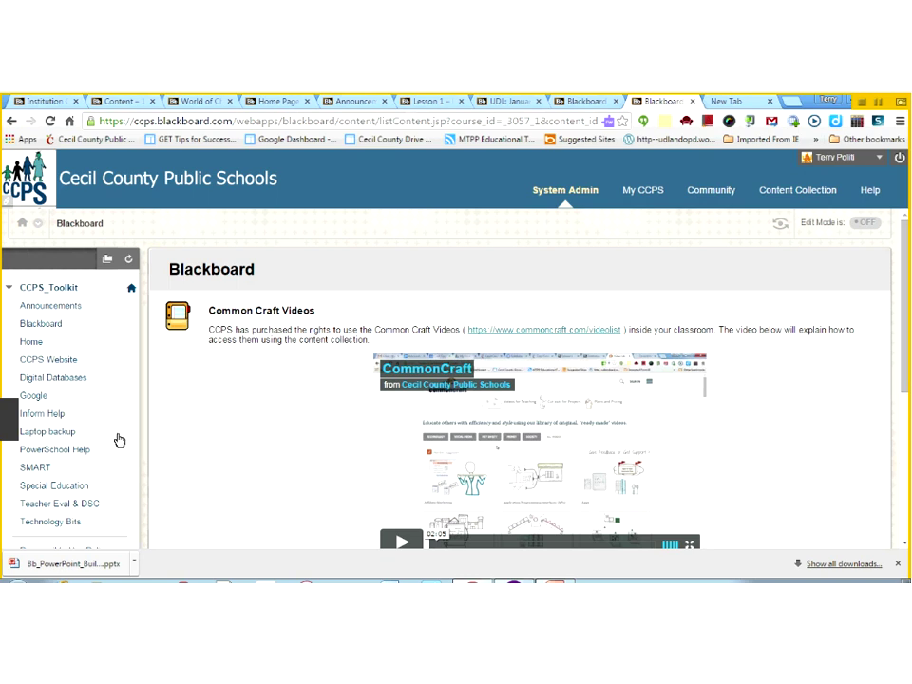
# - Browse the CCPS_Toolkit Google area listing Read&Write for Google, Snapverter and Google Accessibility
pyautogui.click(34, 401)
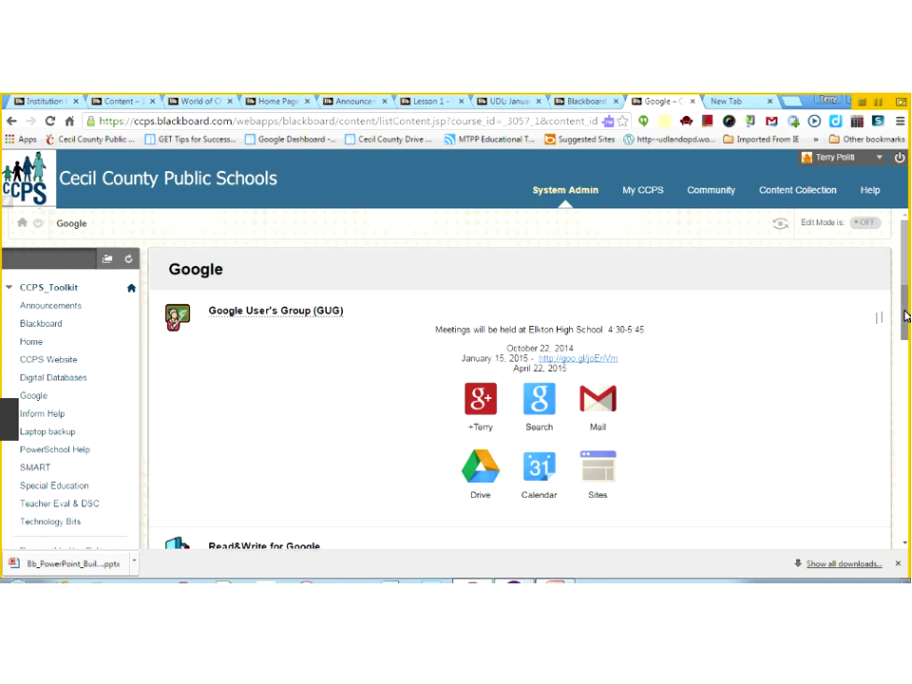
pyautogui.scroll(-2, 906, 323)
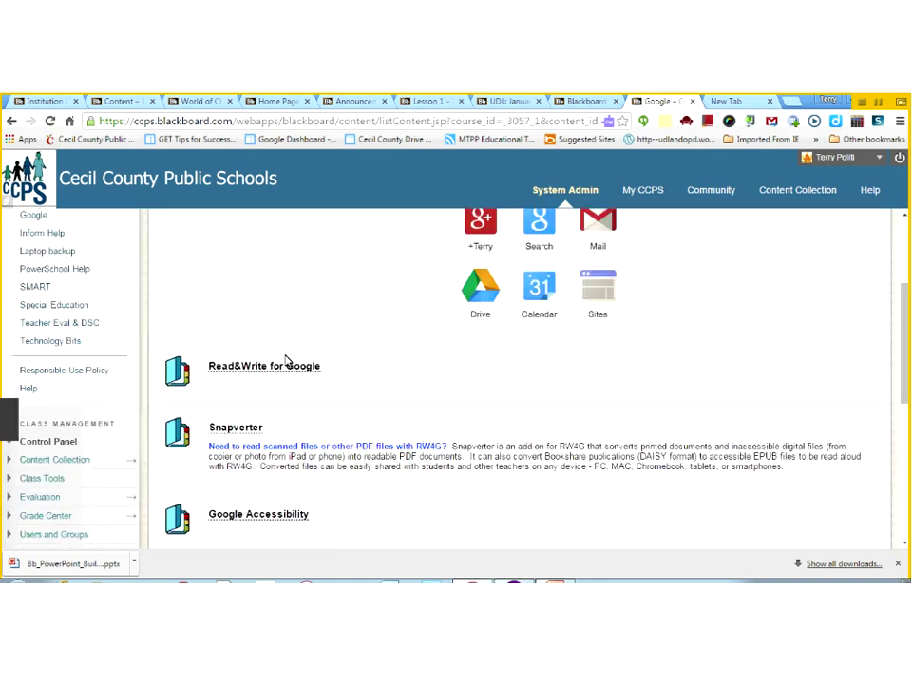